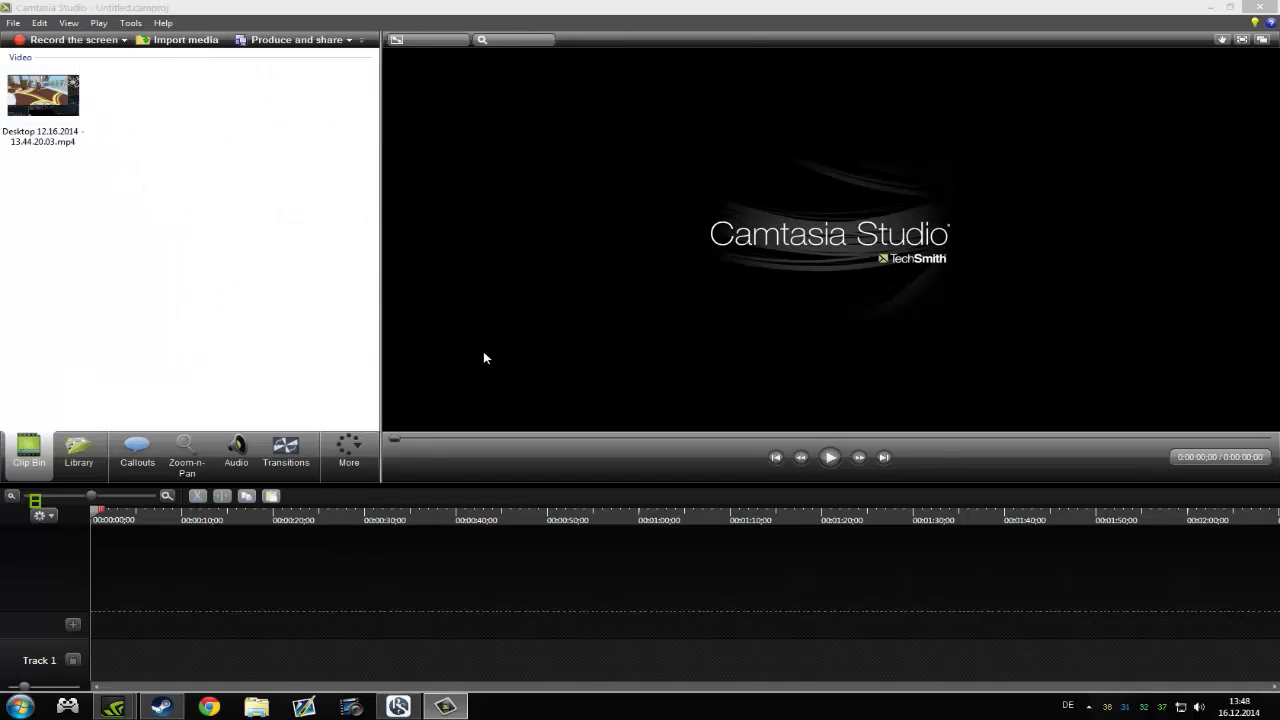
# Step: Place the Desktop 12.16.2014 recording on Track 1 and set the editing dimensions to 1280 x 720
pyautogui.moveTo(37, 90); pyautogui.dragTo(145, 606)
pyautogui.moveTo(113, 665); pyautogui.dragTo(137, 656)
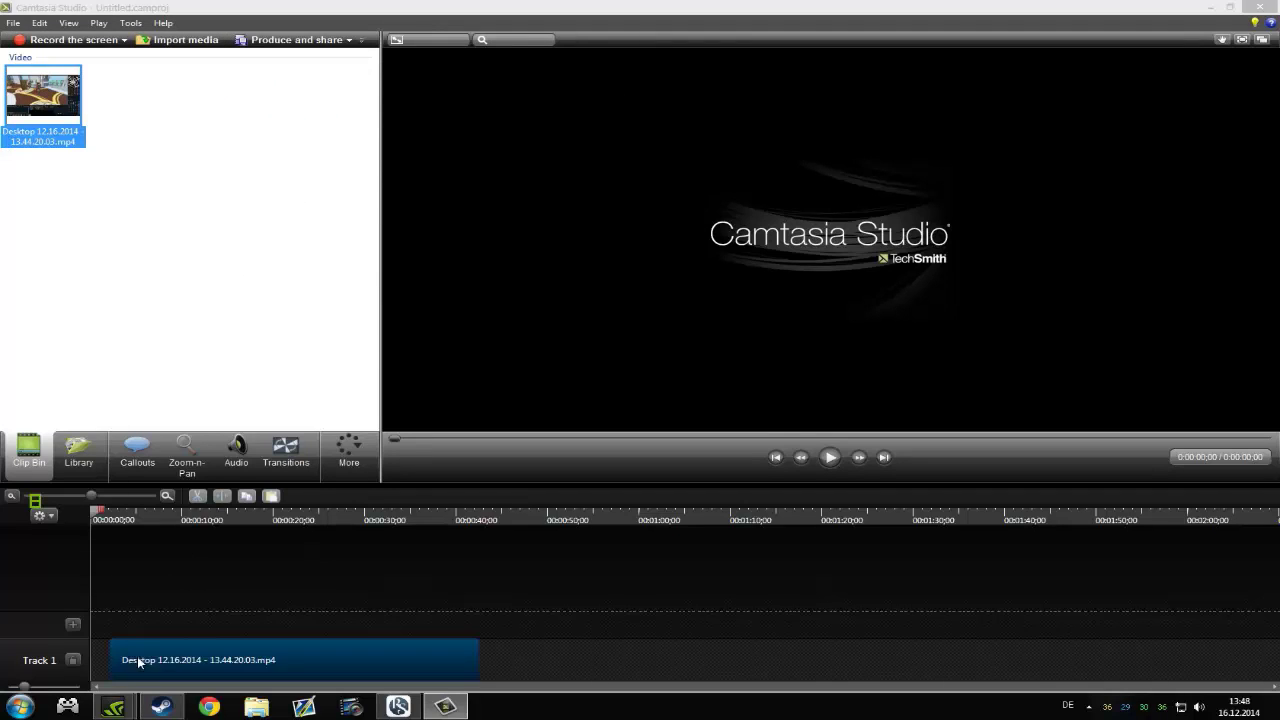
pyautogui.click(651, 354)
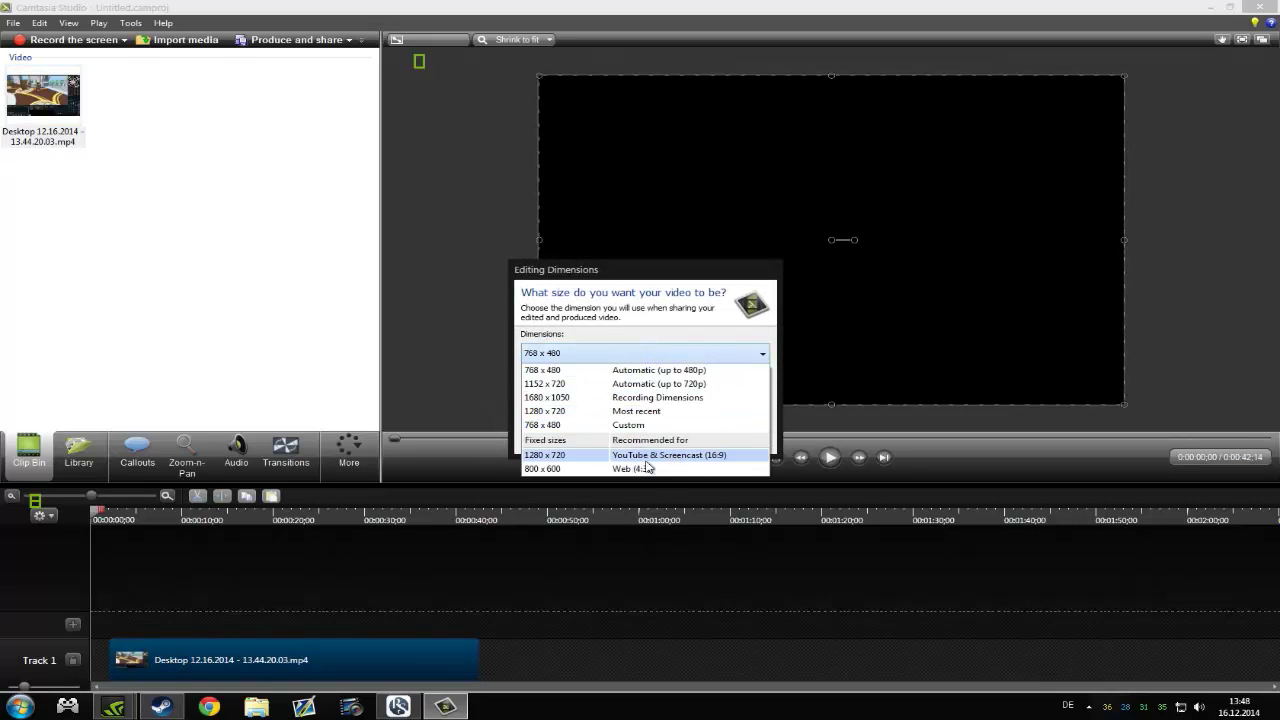
pyautogui.click(604, 460)
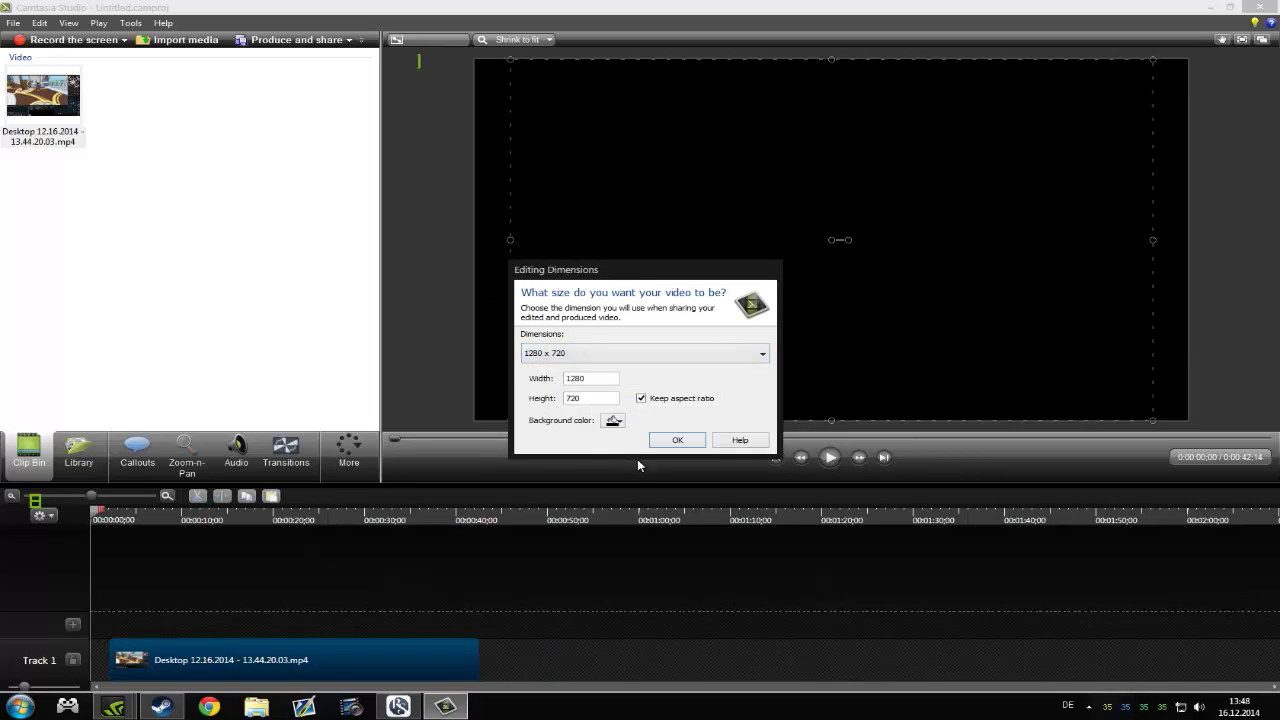
pyautogui.click(679, 440)
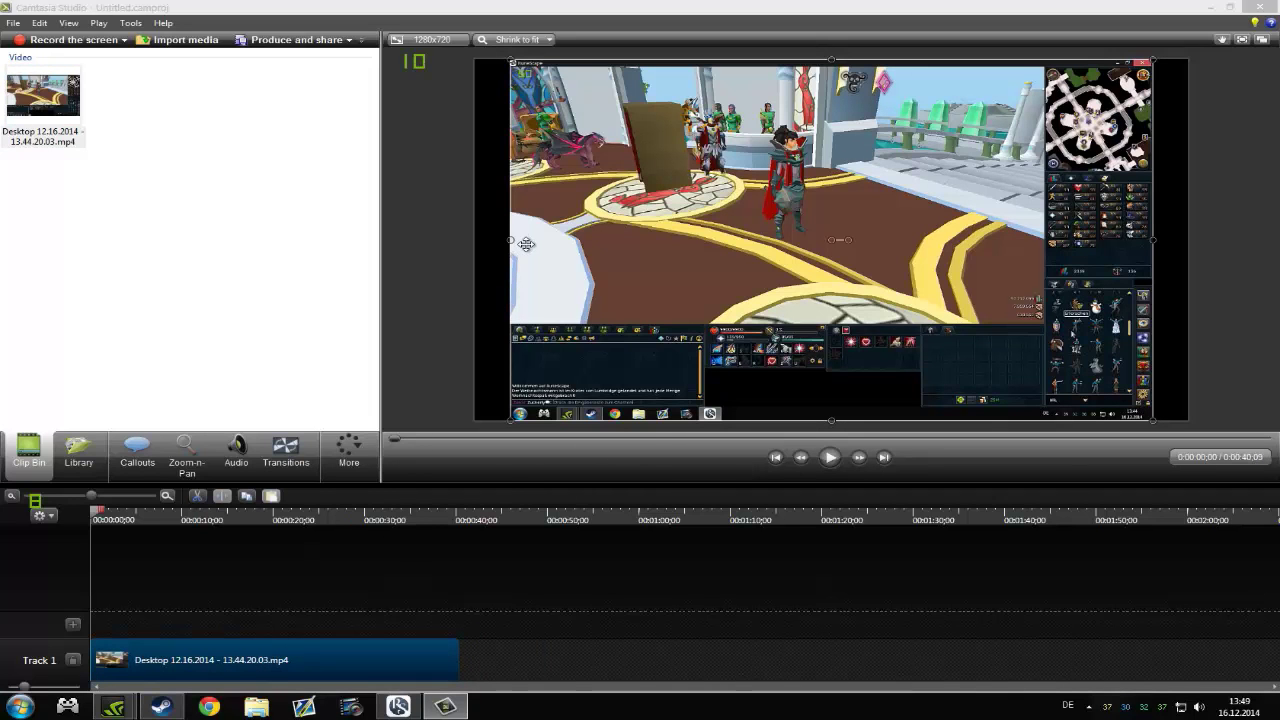
# Step: Stretch the recording on the canvas so it covers the black side bars and extends slightly past the upper and lower edges
pyautogui.moveTo(509, 240); pyautogui.dragTo(474, 240)
pyautogui.moveTo(1153, 240); pyautogui.dragTo(1189, 240)
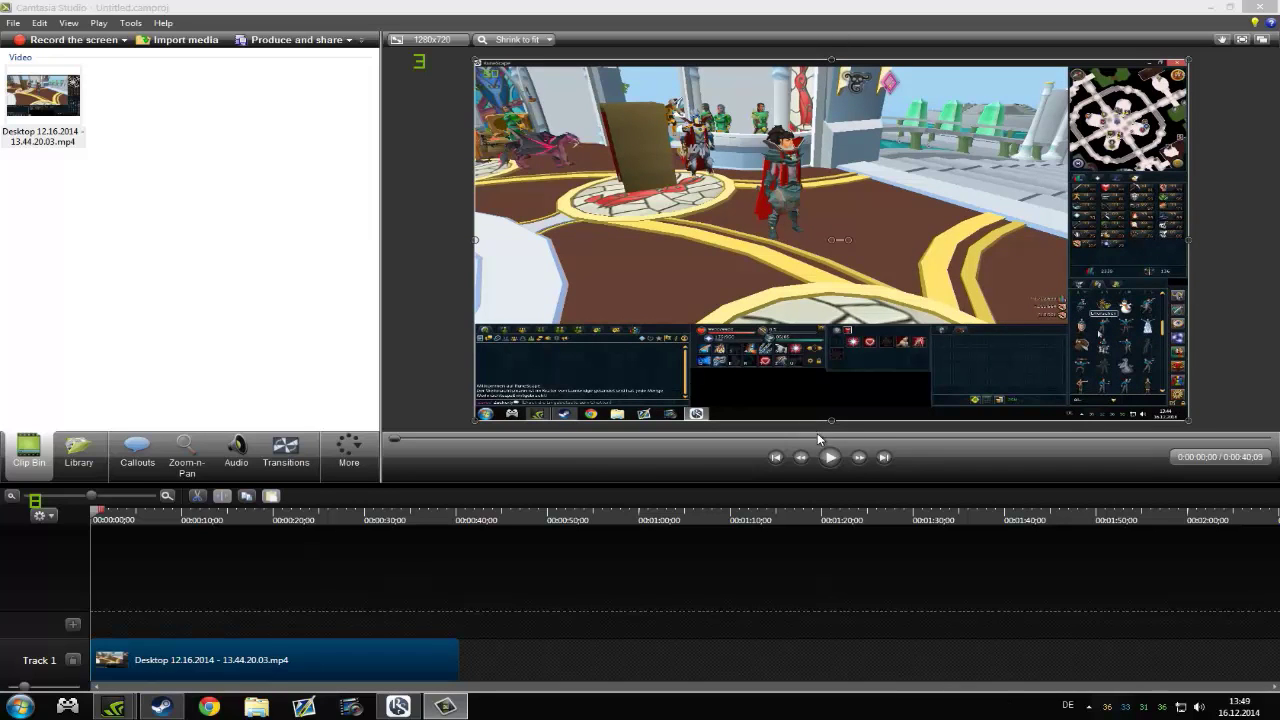
pyautogui.moveTo(830, 418); pyautogui.dragTo(830, 440)
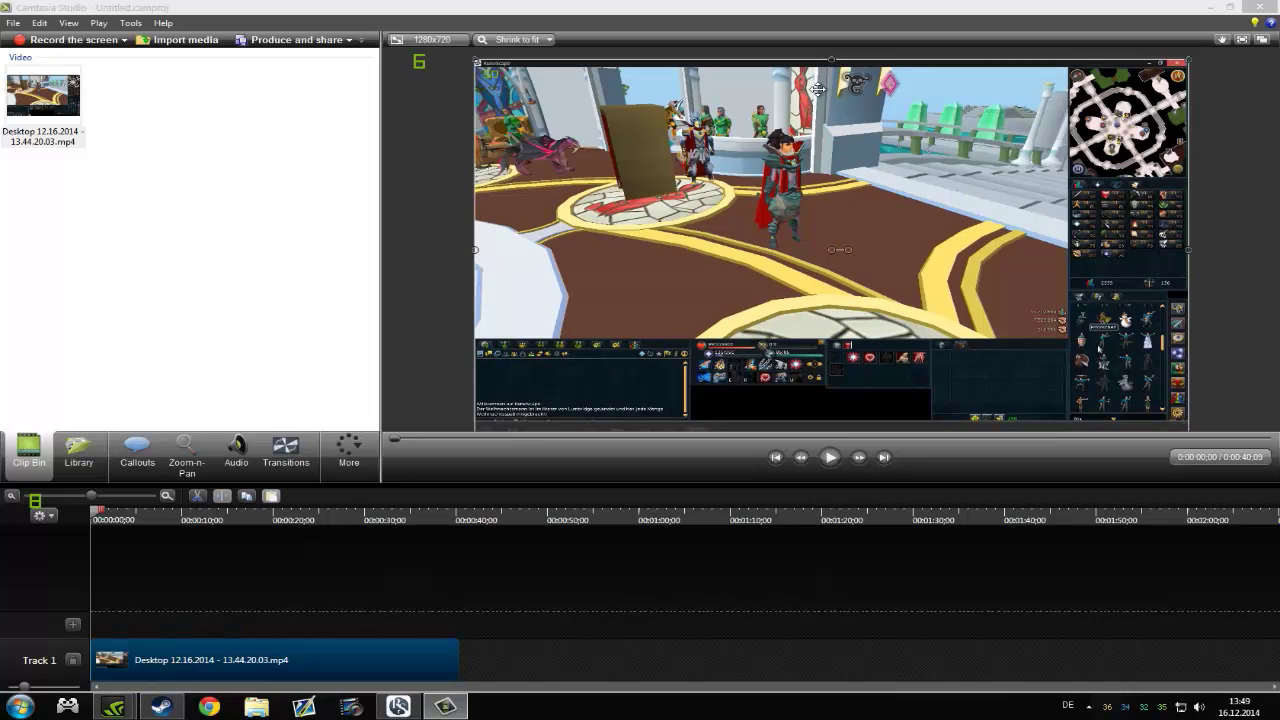
pyautogui.moveTo(830, 62); pyautogui.dragTo(830, 51)
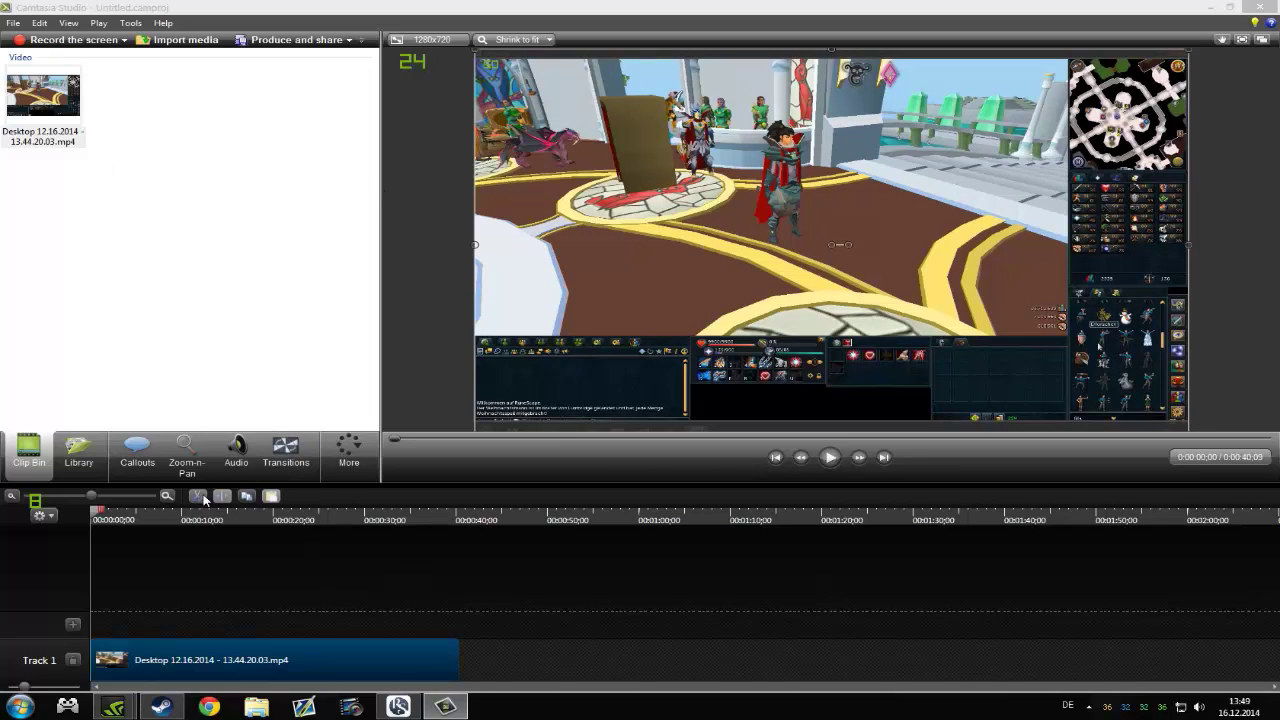
# Step: Add a Fade transition at the start of the recording and Fade through black at its end
pyautogui.click(285, 455)
pyautogui.scroll(-1, 101, 281)
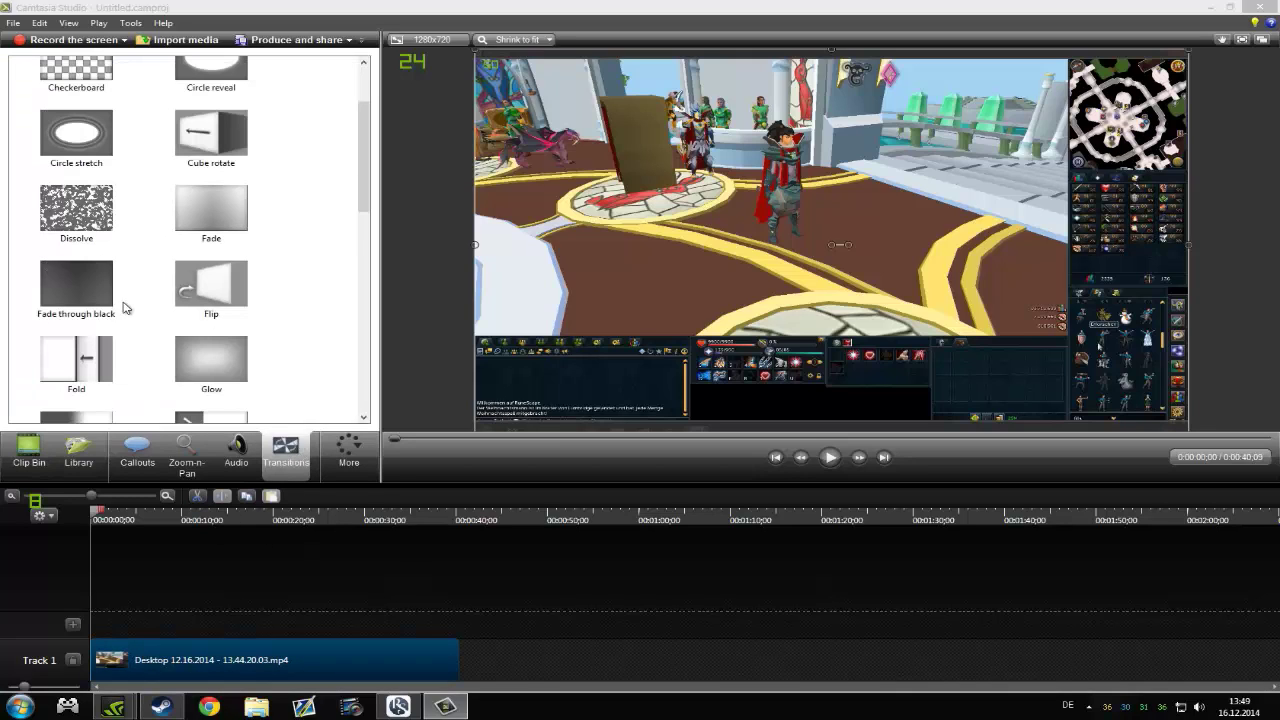
pyautogui.moveTo(206, 206)
pyautogui.mouseDown()
pyautogui.moveTo(138, 648)
pyautogui.moveTo(120, 664)
pyautogui.mouseUp()
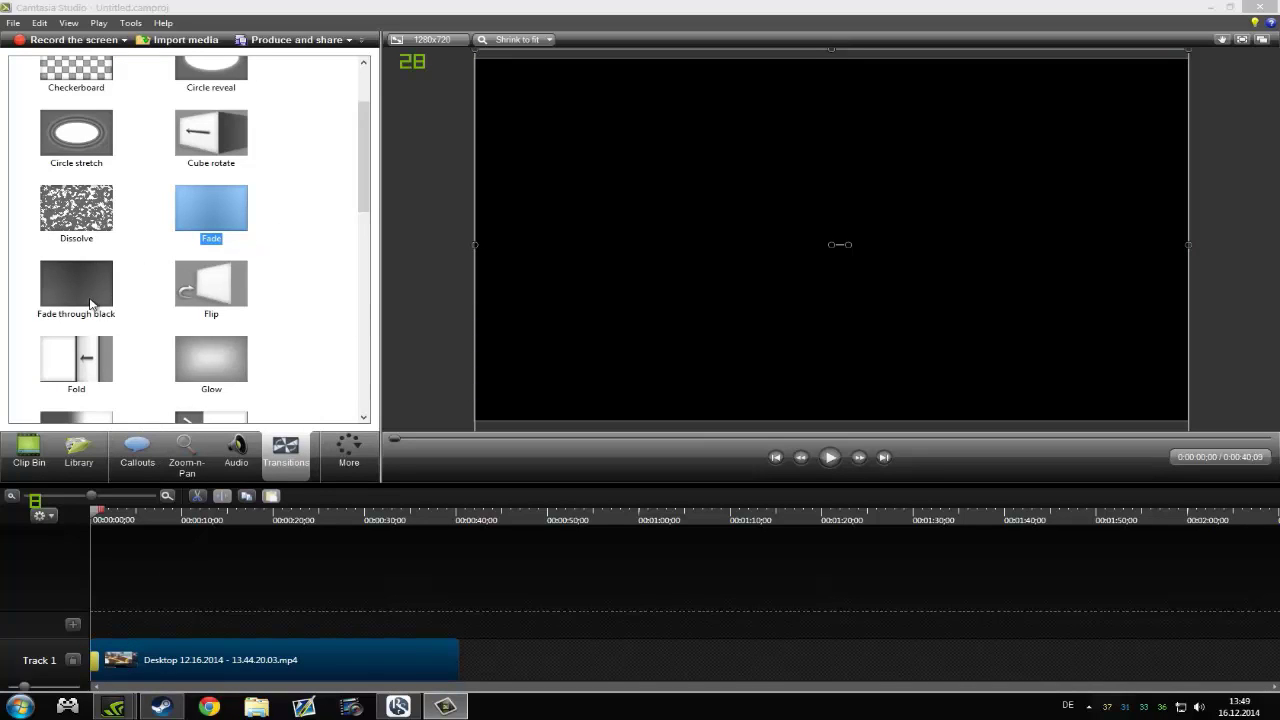
pyautogui.moveTo(75, 290)
pyautogui.mouseDown()
pyautogui.moveTo(414, 606)
pyautogui.moveTo(452, 660)
pyautogui.mouseUp()
# Step: Preview the recording's opening and closing transitions, and return the playhead to the start
pyautogui.click(831, 458)
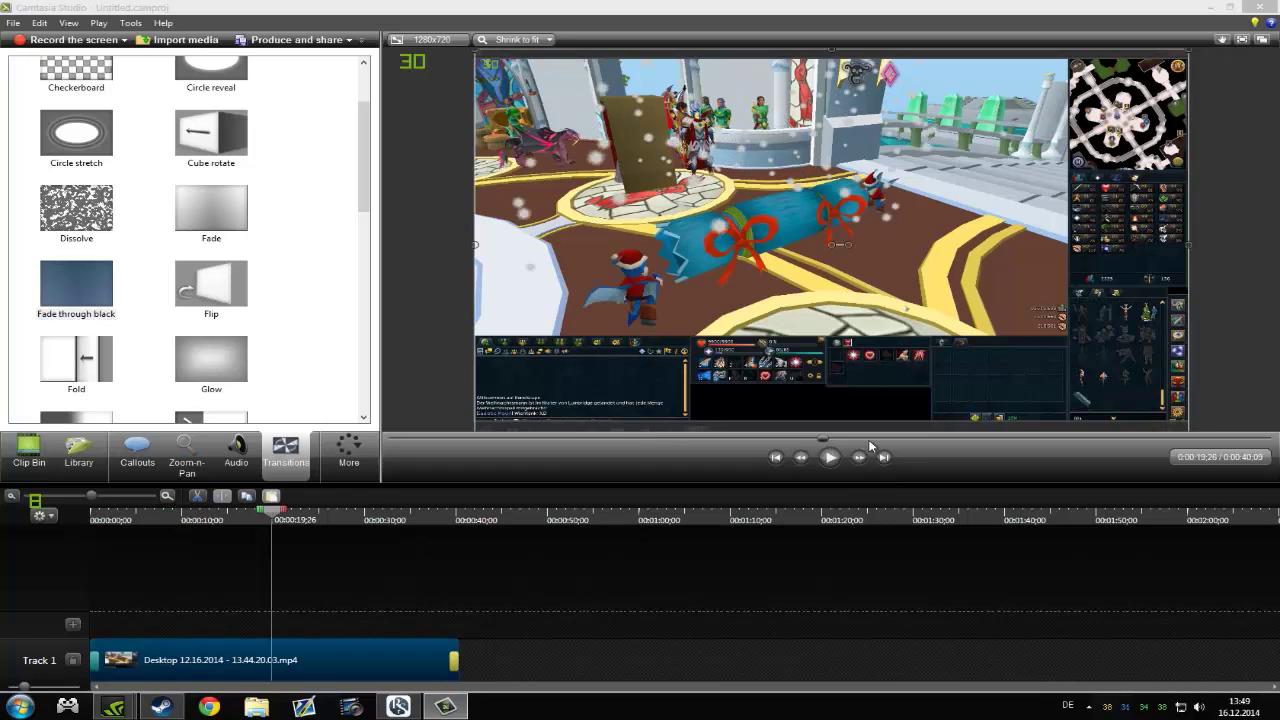
pyautogui.click(906, 438)
pyautogui.moveTo(958, 441); pyautogui.dragTo(1212, 439)
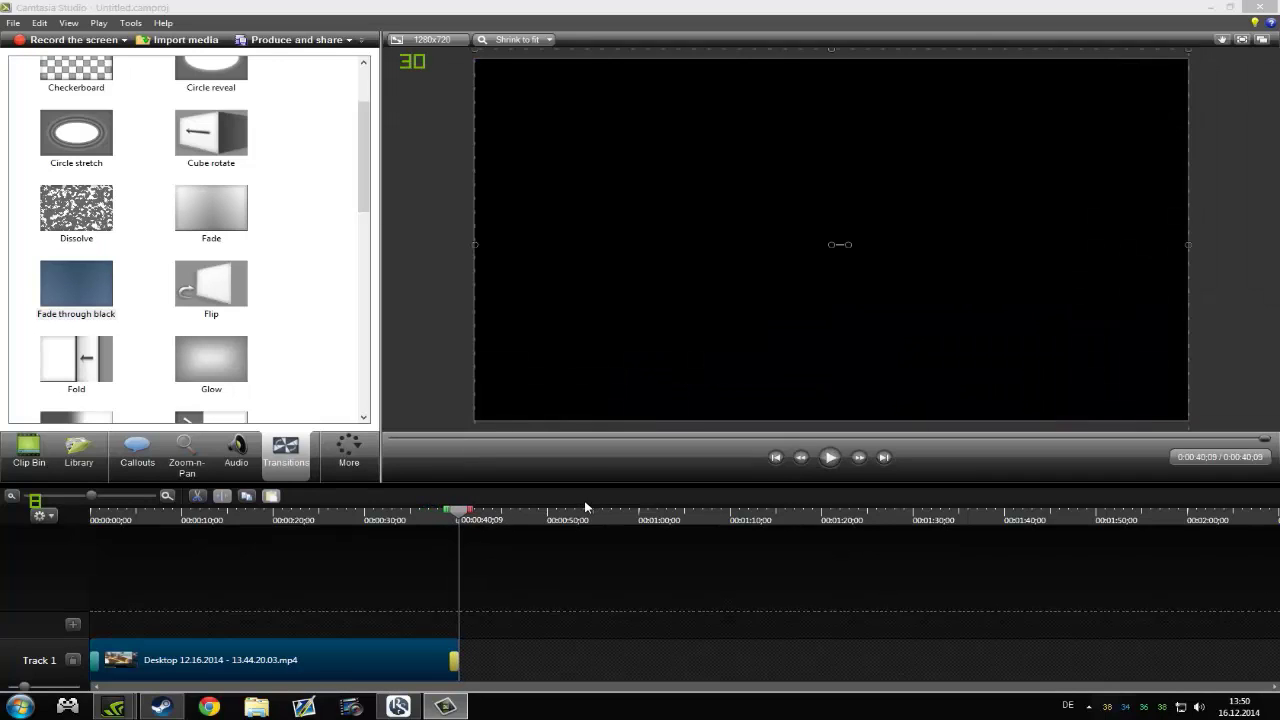
pyautogui.moveTo(1270, 441); pyautogui.dragTo(353, 433)
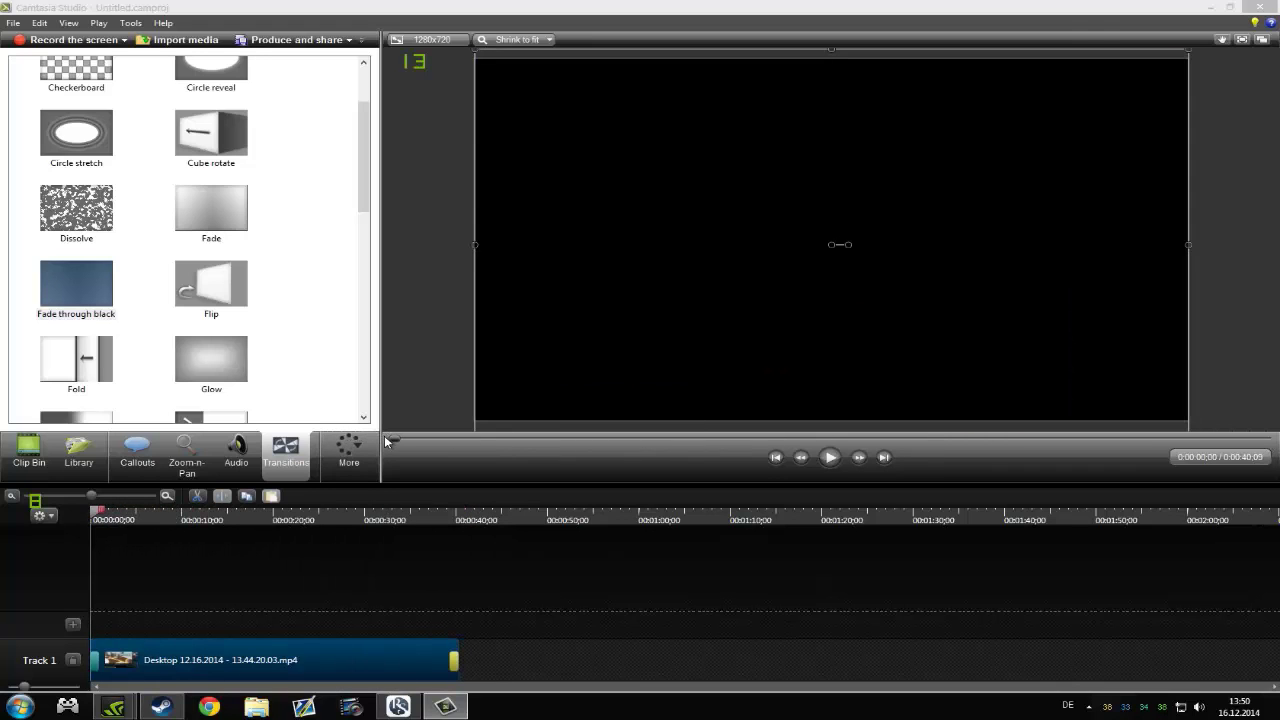
# Step: Add a simple rectangle callout at about 0:00:06;26 on the timeline
pyautogui.moveTo(393, 440); pyautogui.dragTo(539, 448)
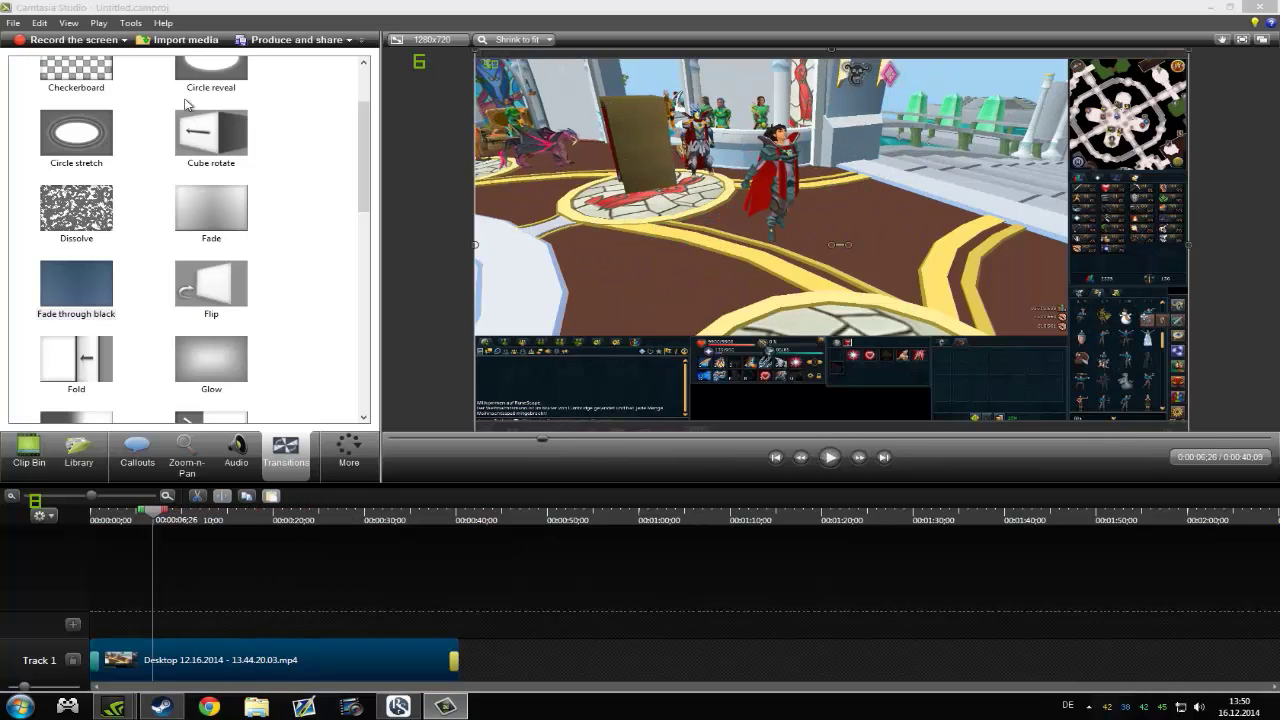
pyautogui.click(137, 455)
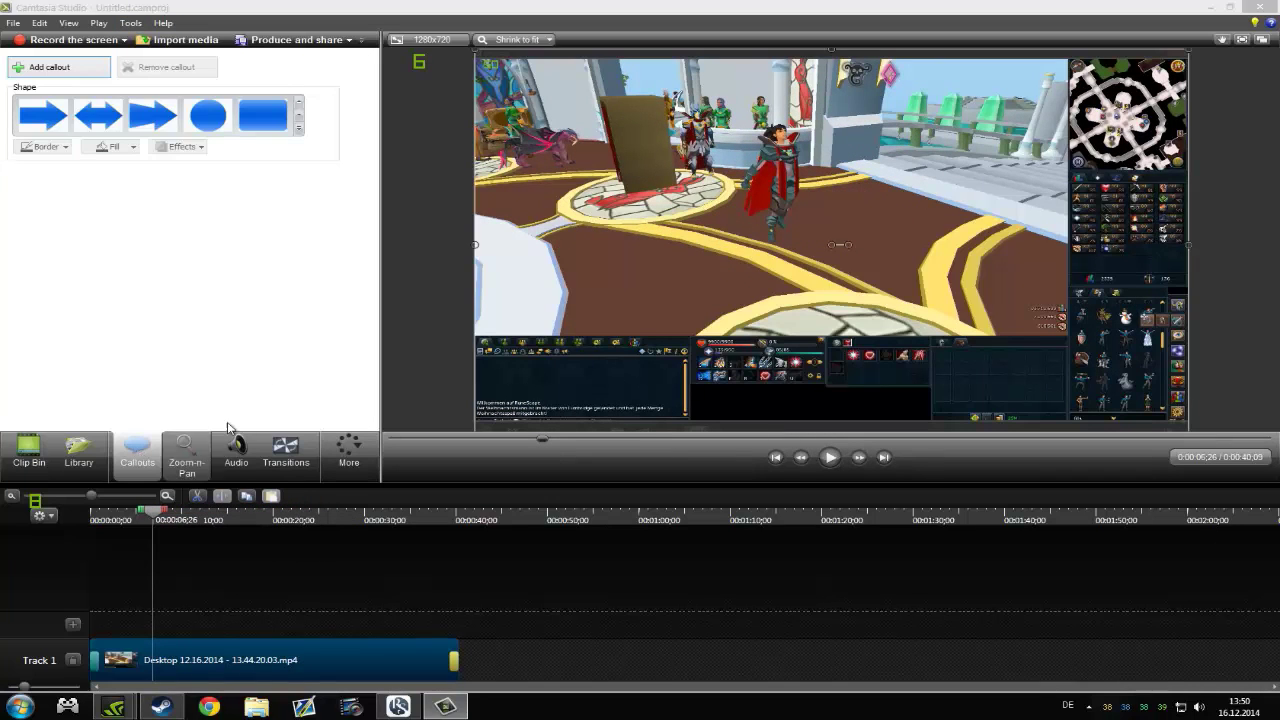
pyautogui.click(298, 128)
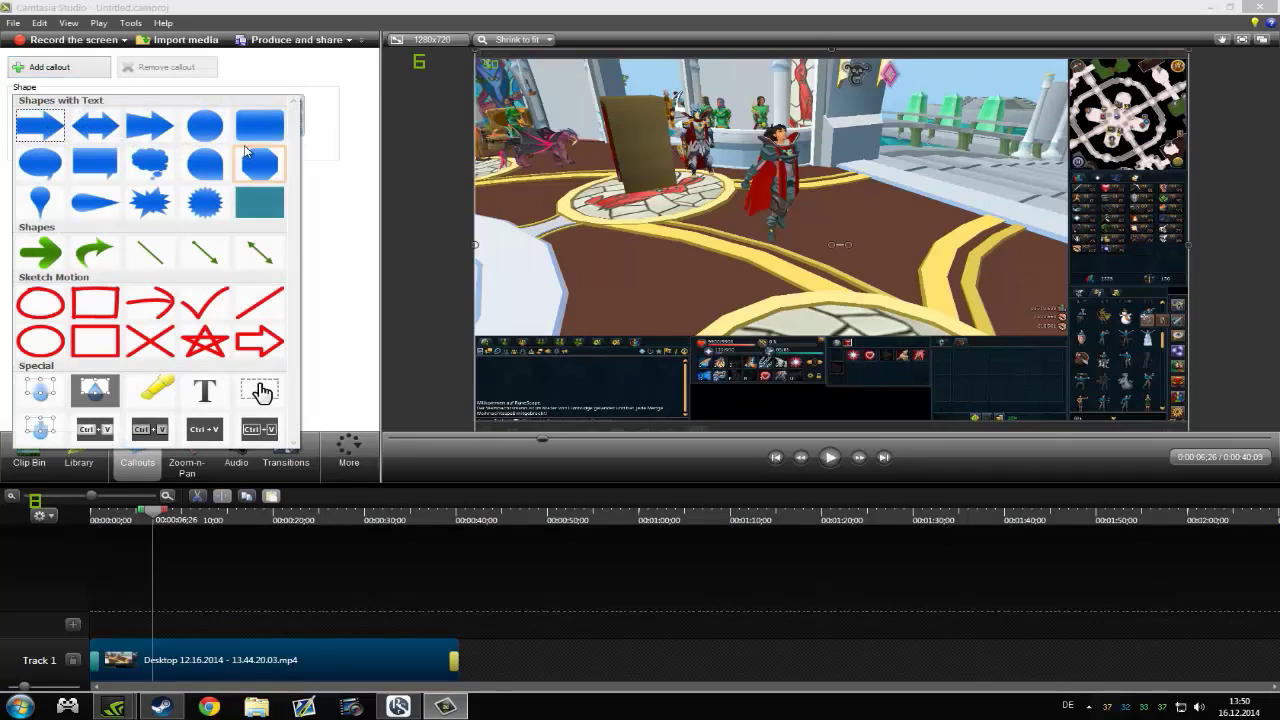
pyautogui.click(268, 216)
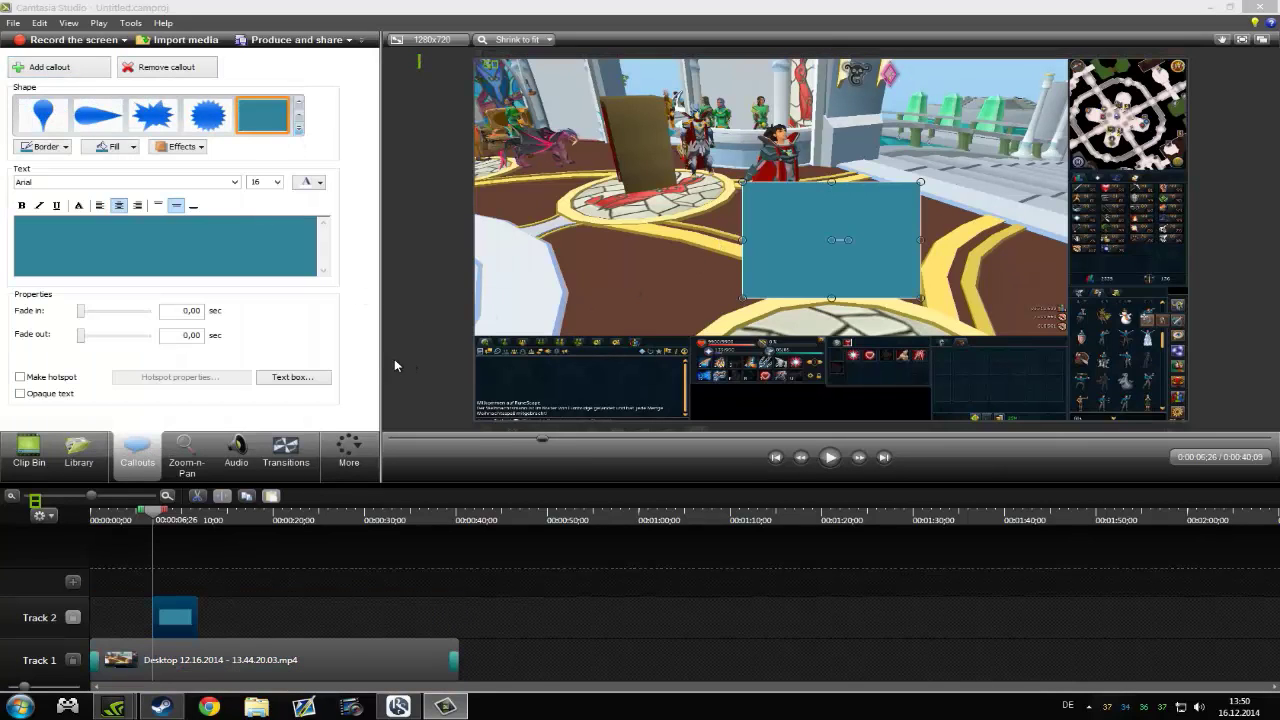
# Step: Fill the rectangle callout with near-black and keep it without a border
pyautogui.click(126, 150)
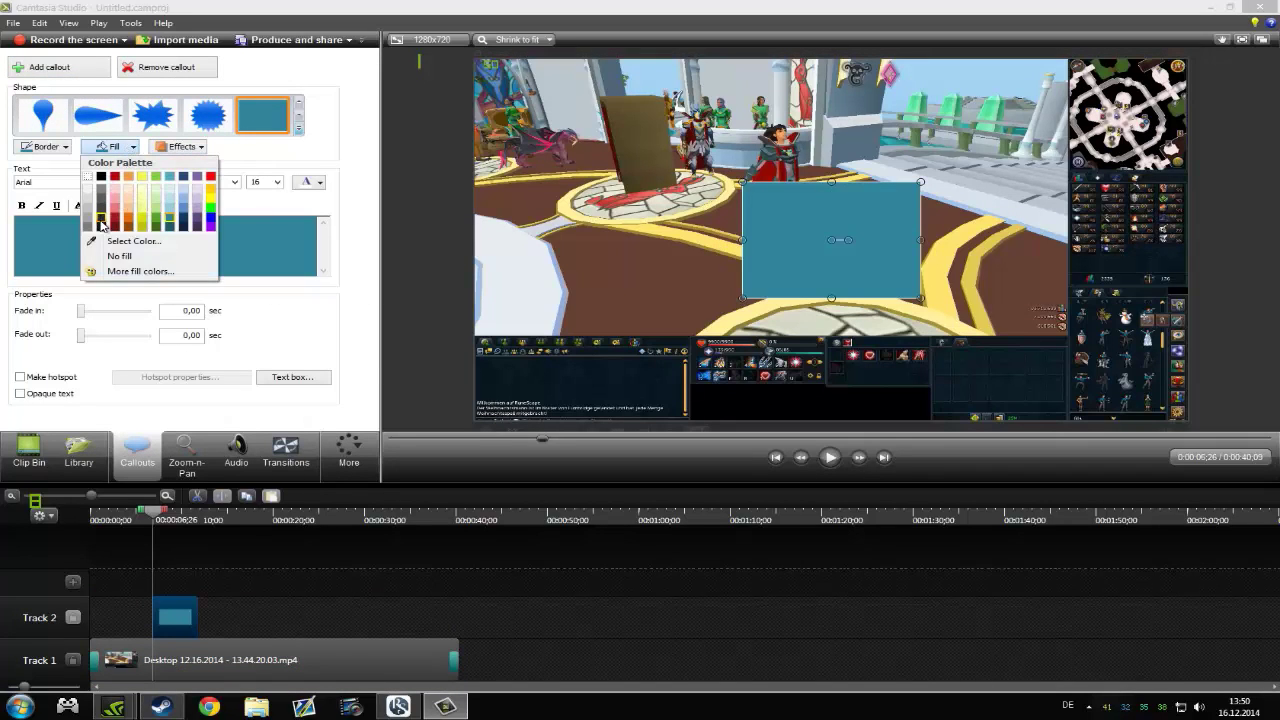
pyautogui.click(104, 224)
pyautogui.click(67, 150)
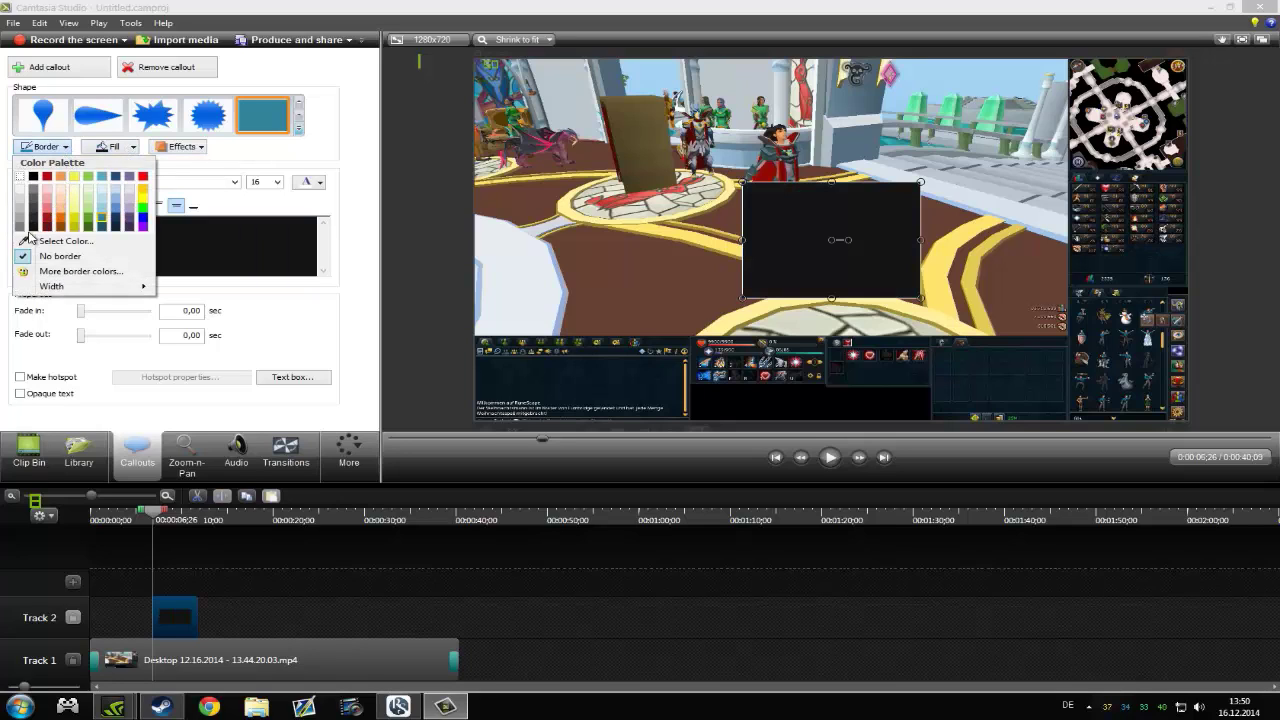
pyautogui.click(45, 256)
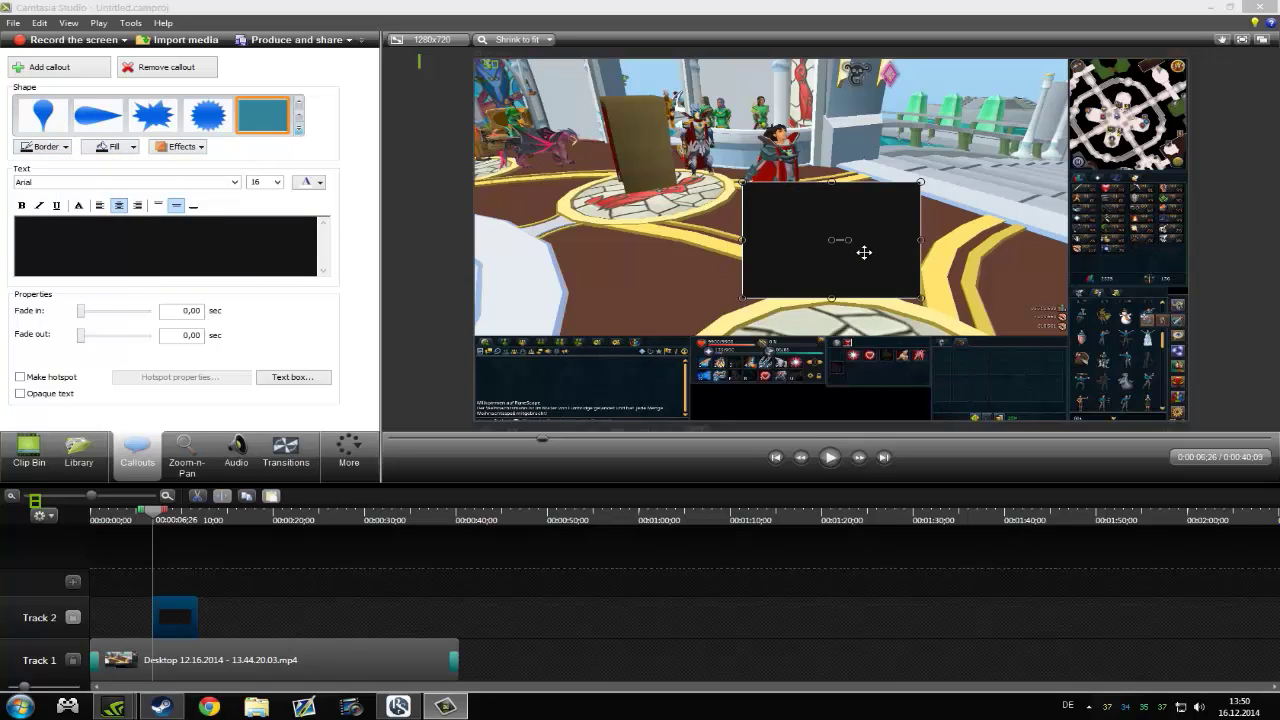
# Step: Fit the black rectangle over the game's chat box and extend its duration on Track 2 across the whole recording
pyautogui.moveTo(864, 252); pyautogui.dragTo(688, 364)
pyautogui.moveTo(580, 304); pyautogui.dragTo(587, 346)
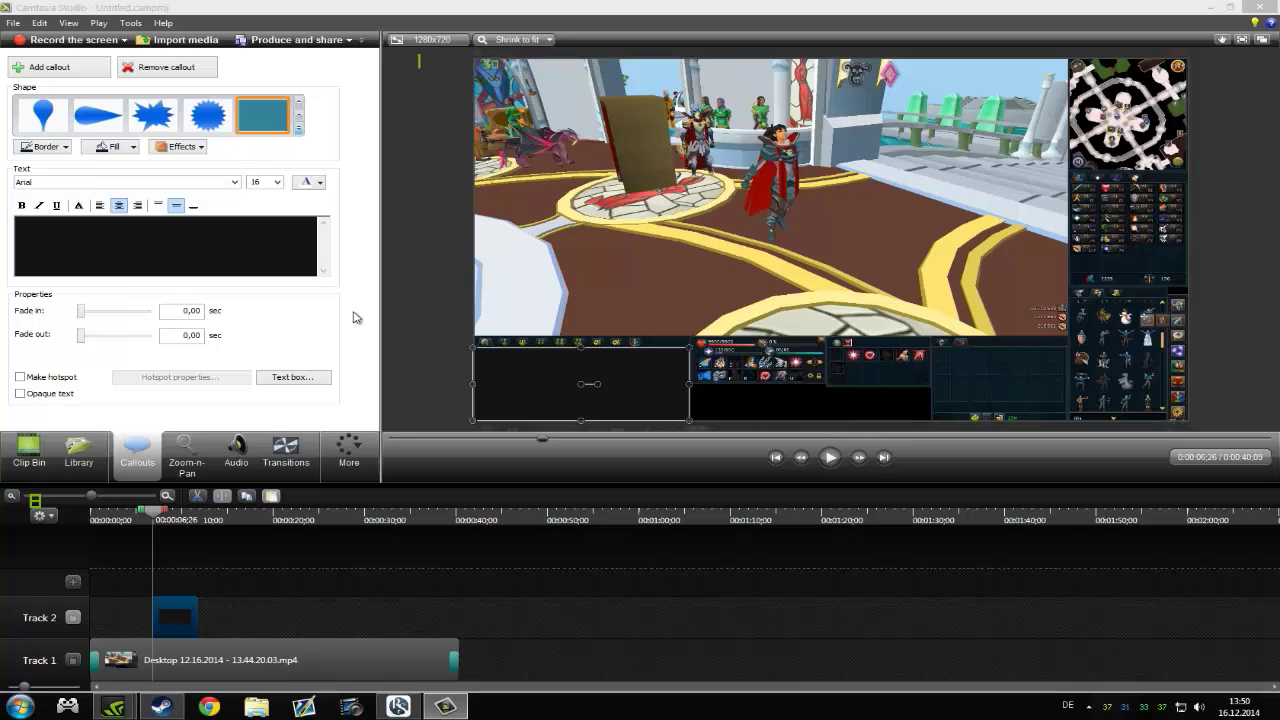
pyautogui.click(418, 322)
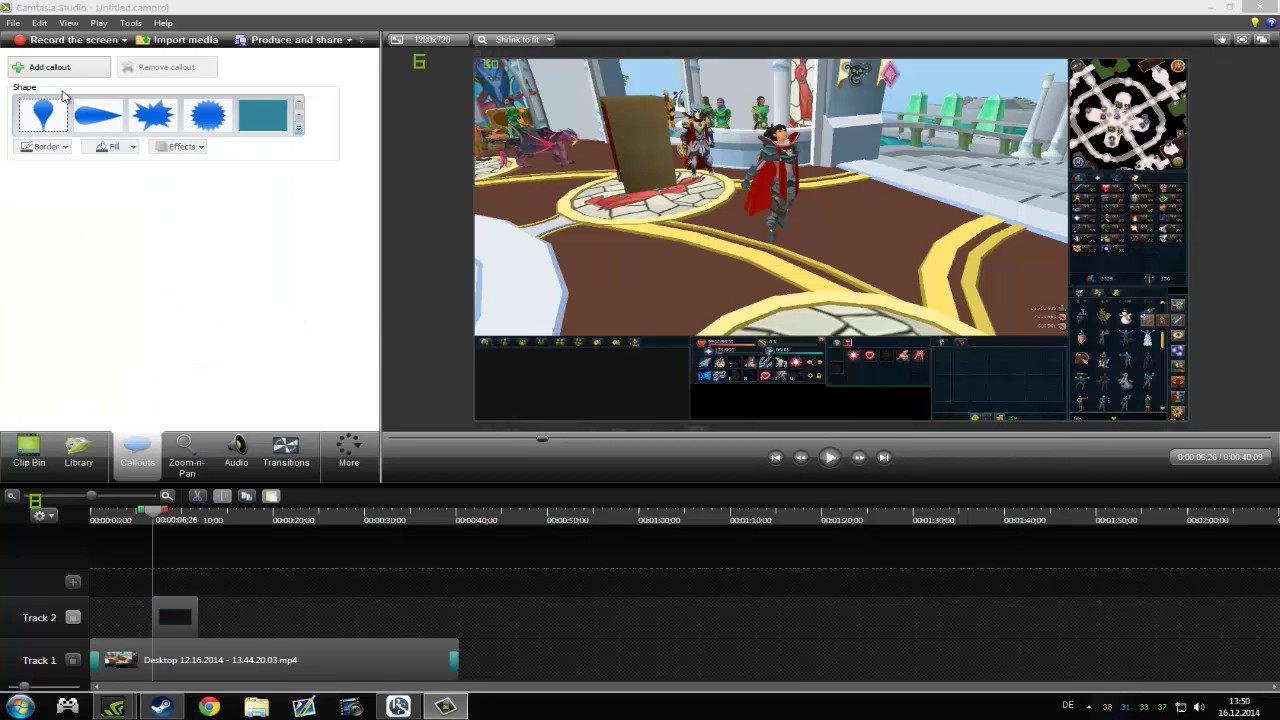
pyautogui.moveTo(158, 620); pyautogui.dragTo(460, 618)
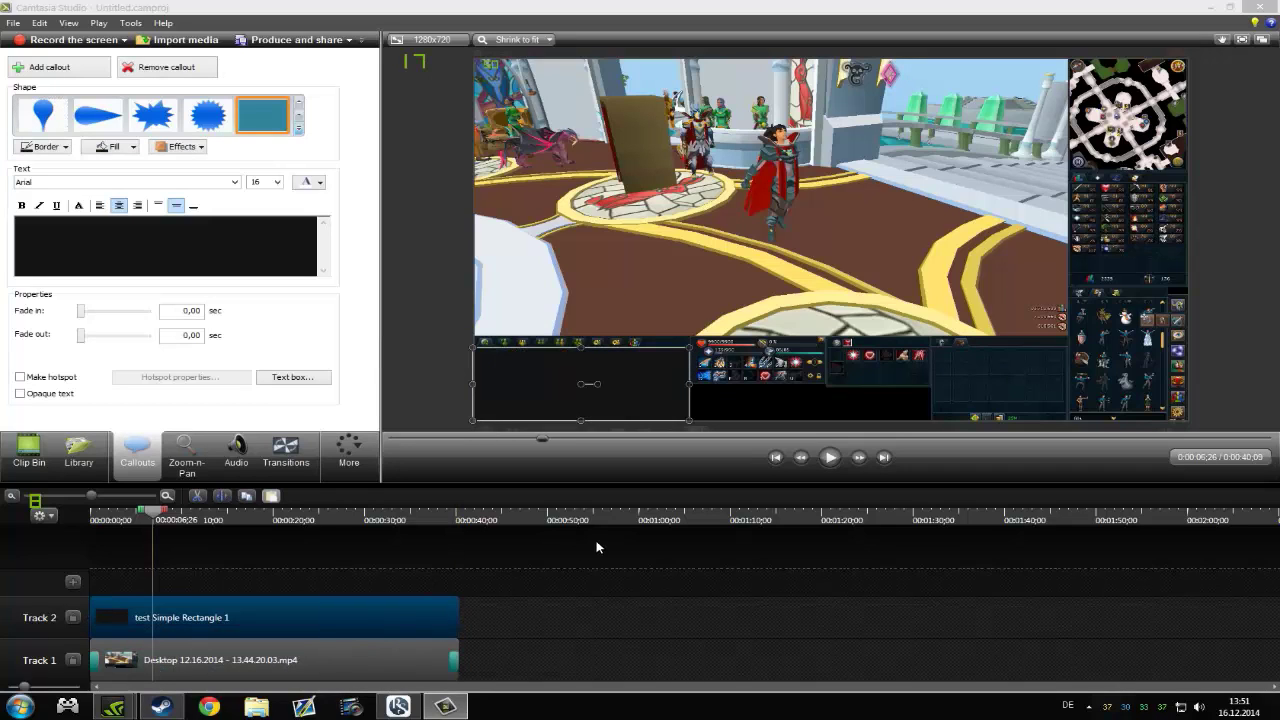
# Step: Add a Fade transition at the start of the rectangle callout and Fade through black at its end
pyautogui.moveTo(163, 531); pyautogui.dragTo(187, 515)
pyautogui.click(286, 452)
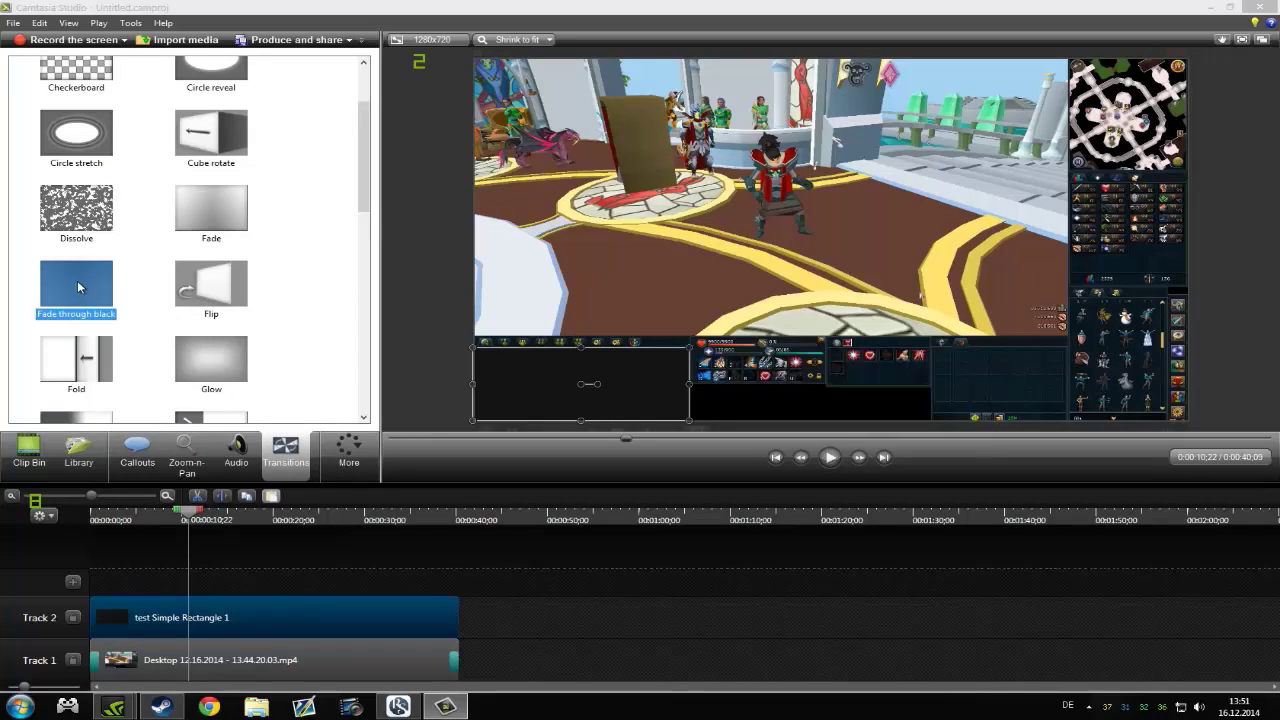
pyautogui.moveTo(197, 218)
pyautogui.mouseDown()
pyautogui.moveTo(148, 581)
pyautogui.moveTo(118, 623)
pyautogui.moveTo(108, 618)
pyautogui.mouseUp()
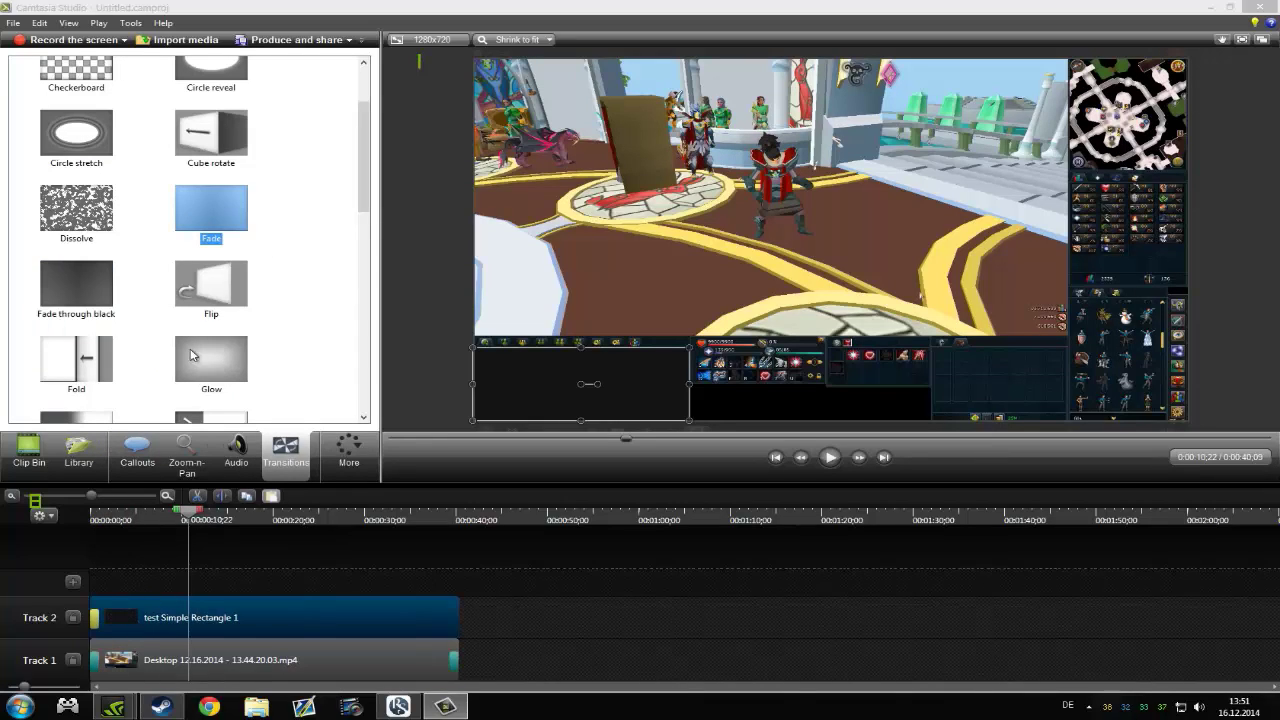
pyautogui.moveTo(108, 285)
pyautogui.mouseDown()
pyautogui.moveTo(143, 351)
pyautogui.moveTo(440, 614)
pyautogui.mouseUp()
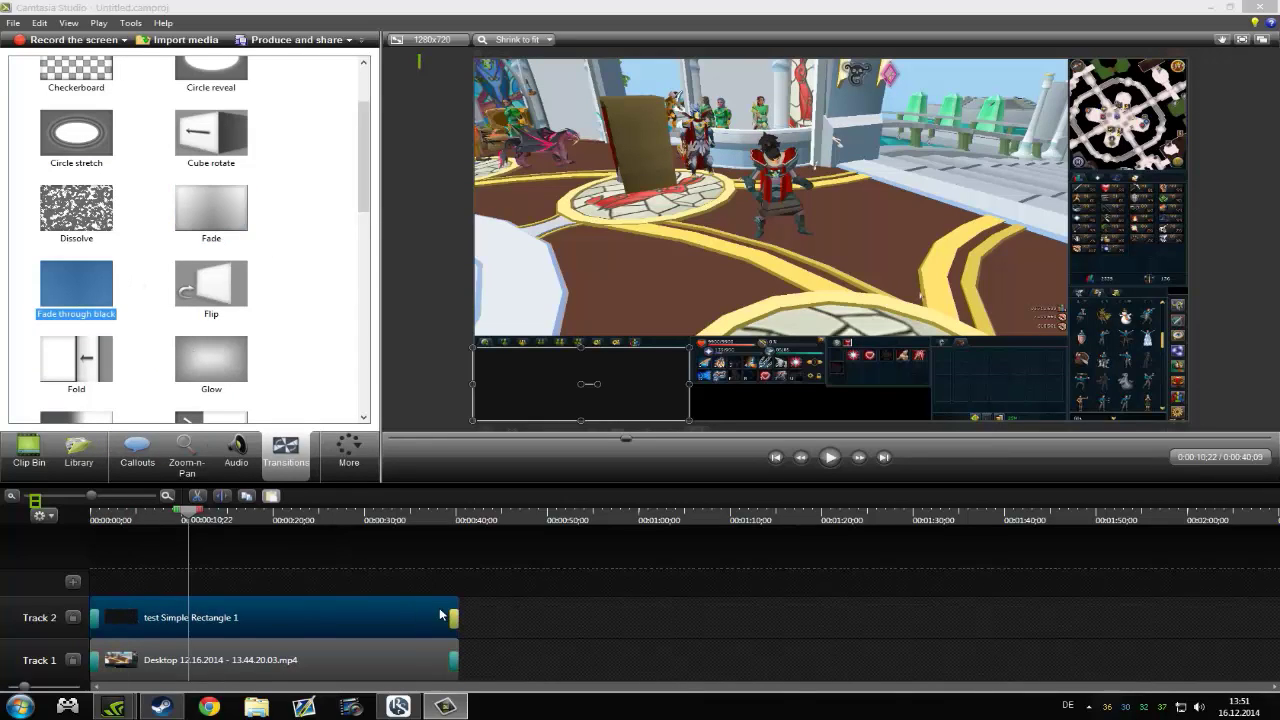
# Step: Play the beginning and end of the timeline to check the callout's transitions together with the recording's
pyautogui.moveTo(187, 513); pyautogui.dragTo(94, 513)
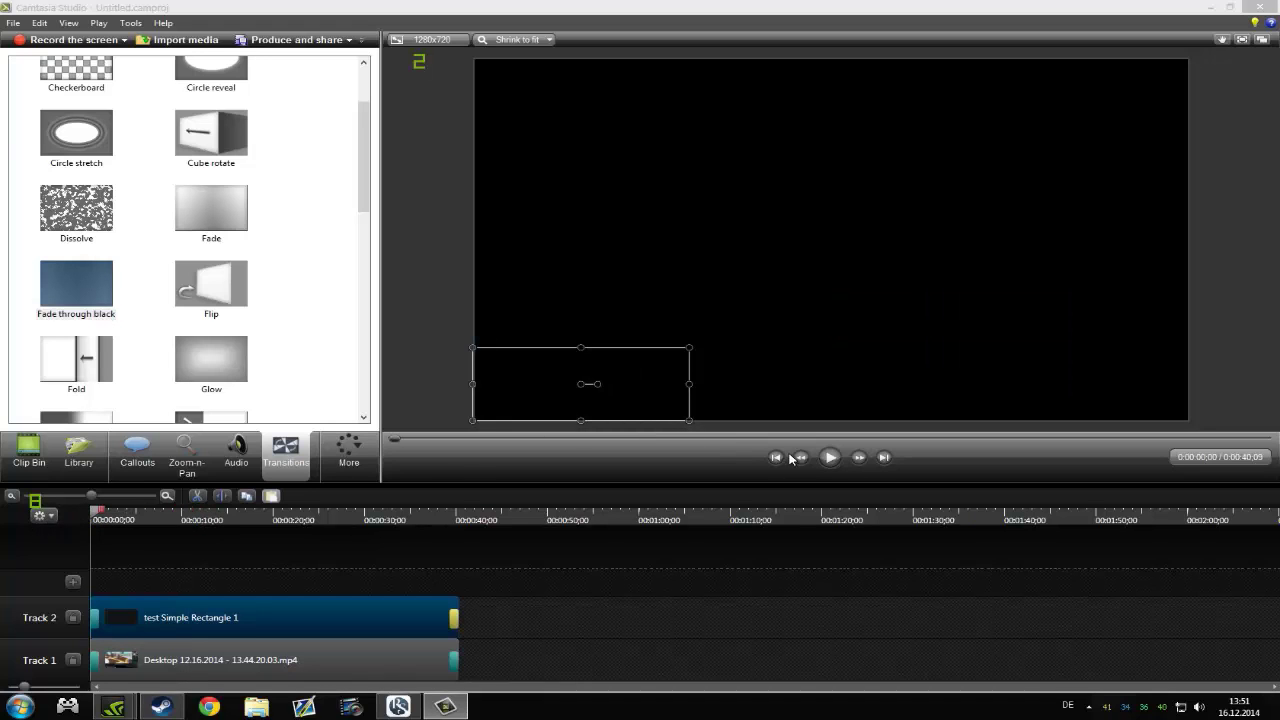
pyautogui.click(830, 457)
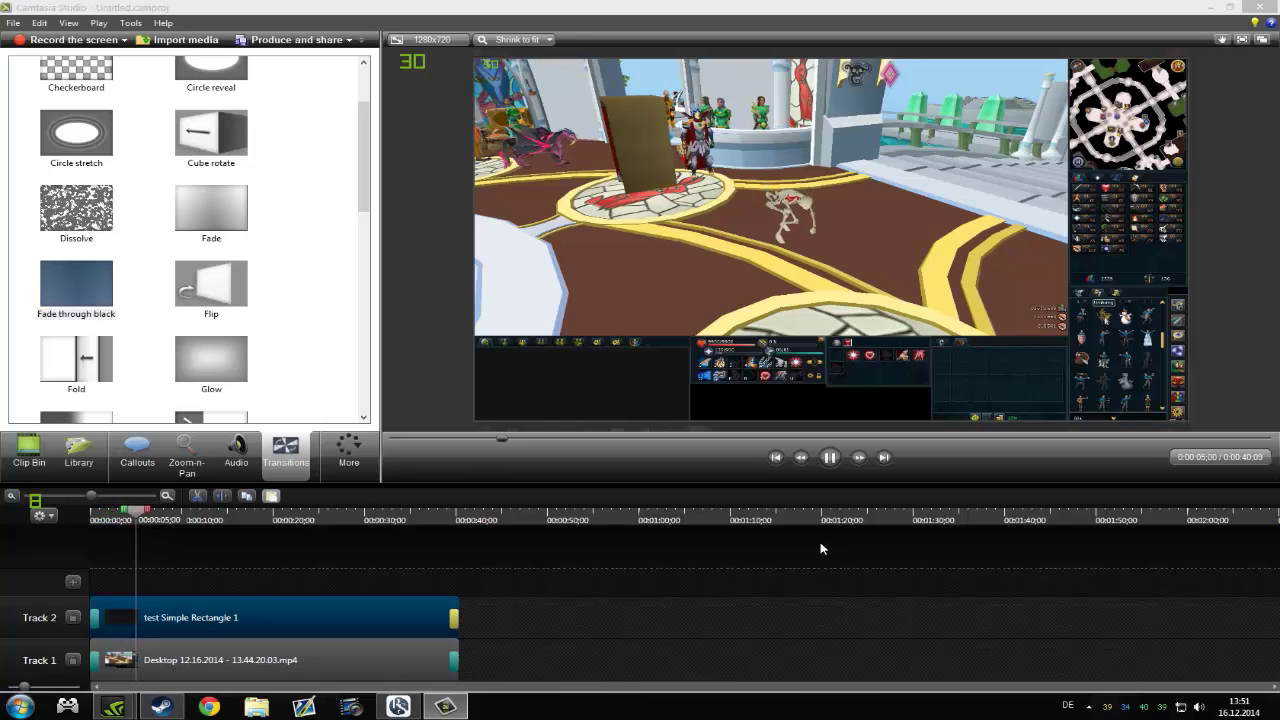
pyautogui.moveTo(502, 437); pyautogui.dragTo(1225, 440)
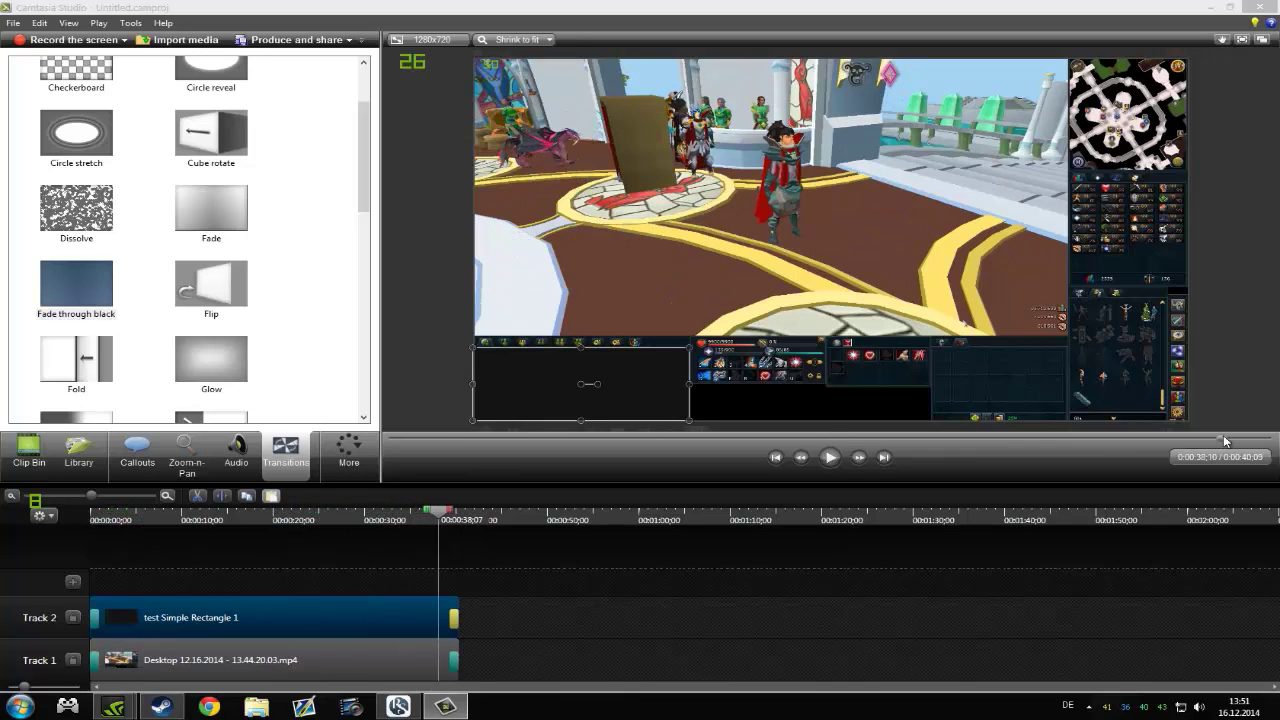
pyautogui.click(831, 457)
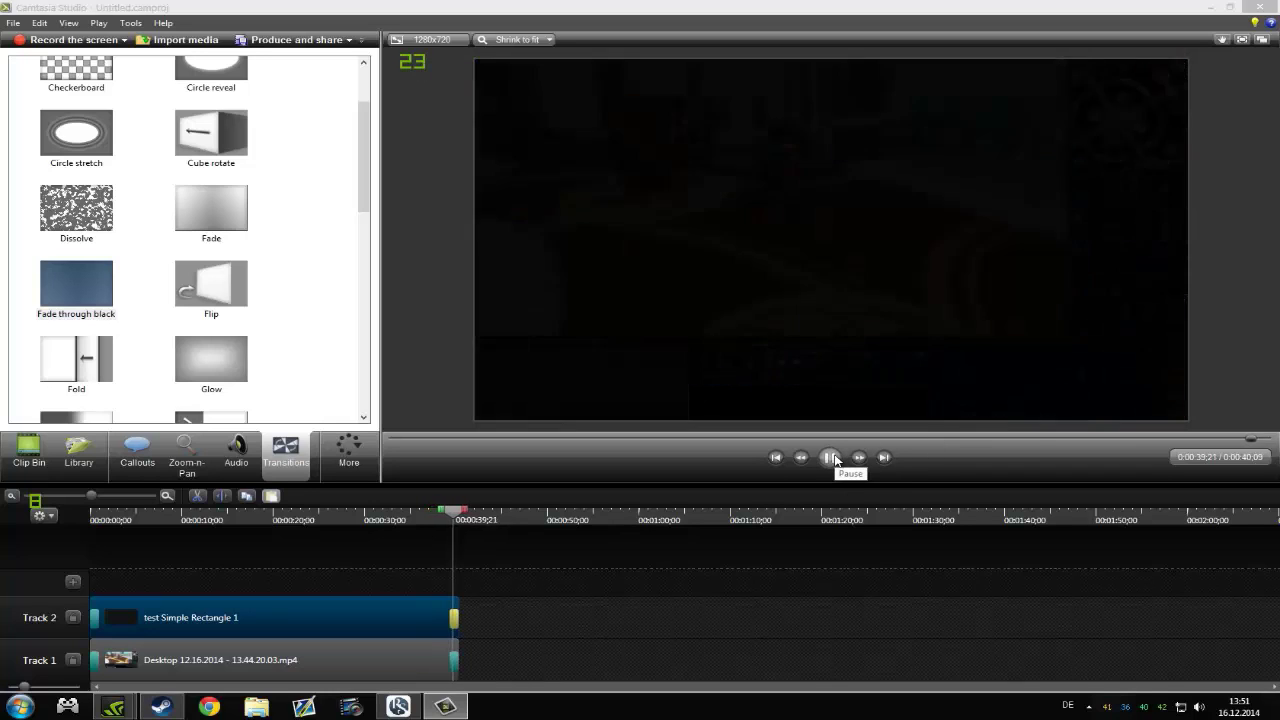
pyautogui.click(833, 457)
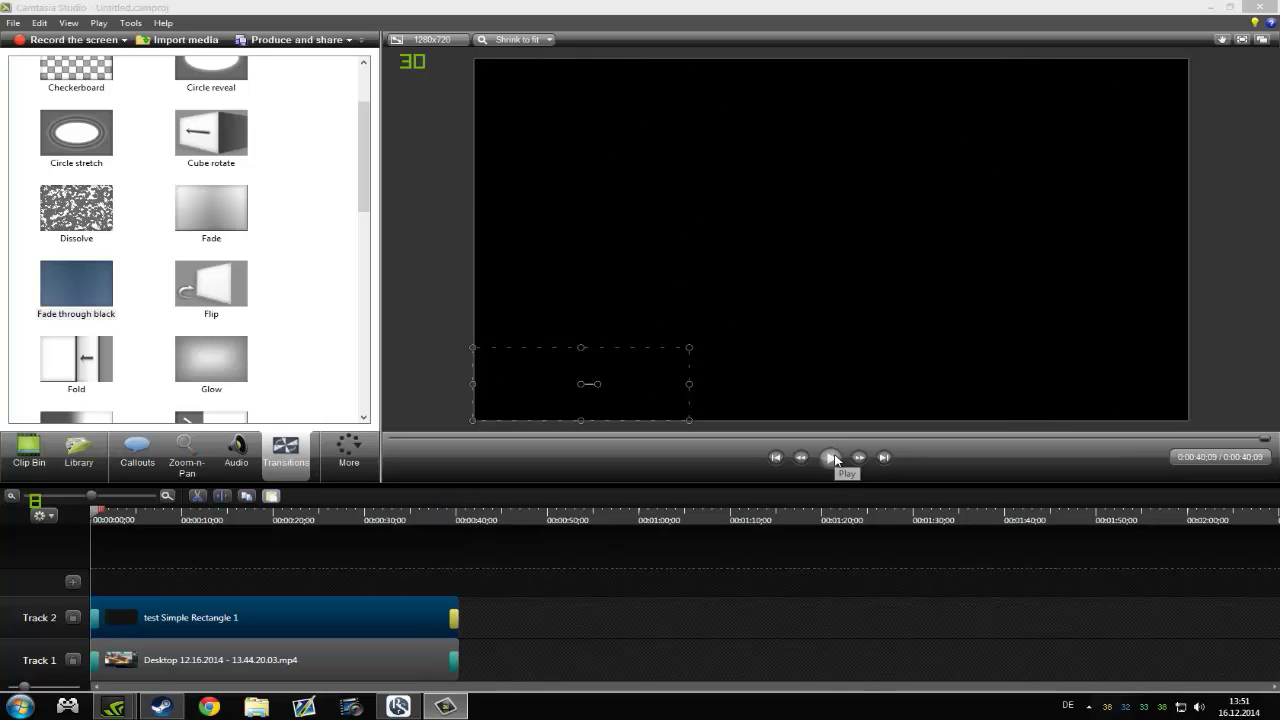
pyautogui.press('space')
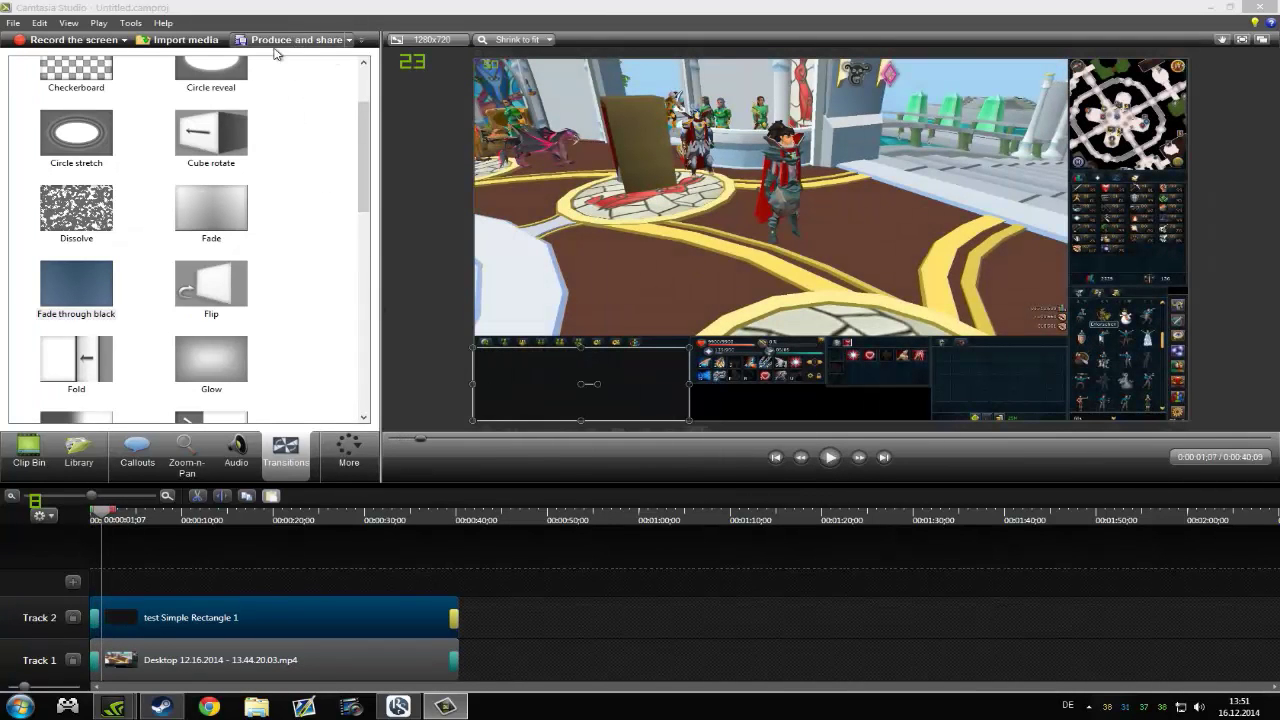
# Step: Start producing the video with the MP4 only (up to 720p) preset and proceed to the file name and folder settings
pyautogui.click(304, 45)
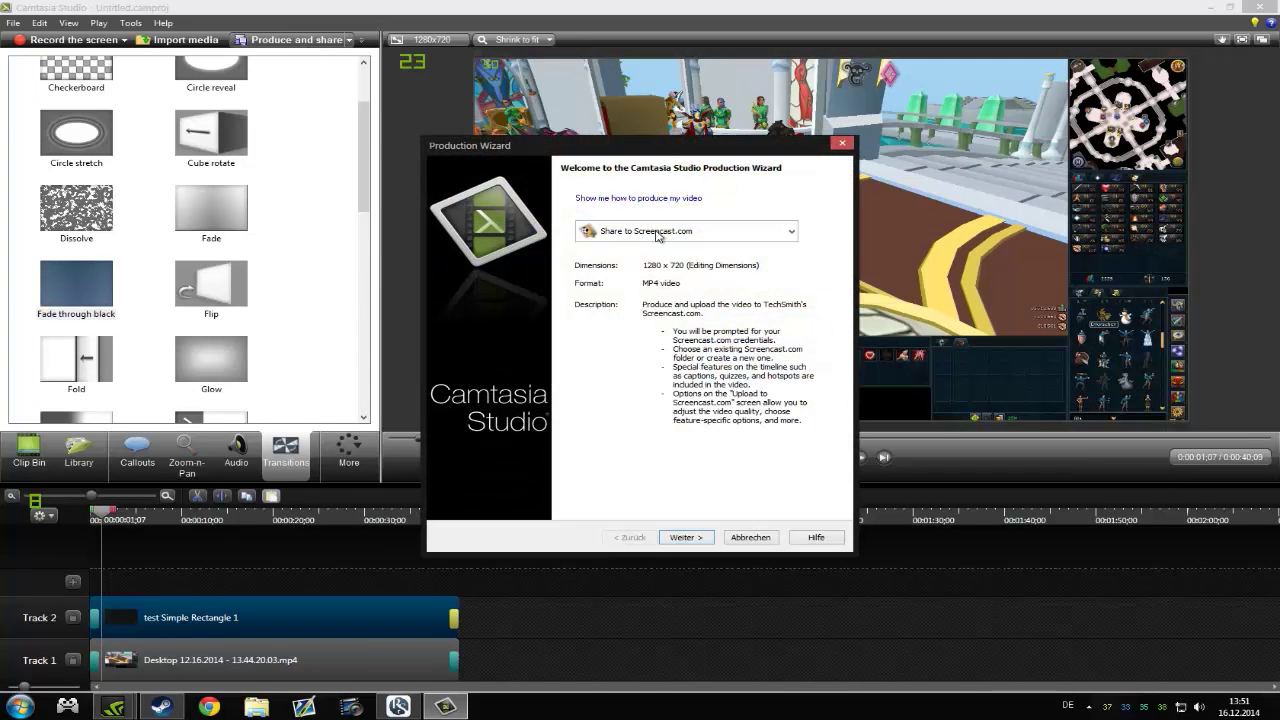
pyautogui.click(745, 236)
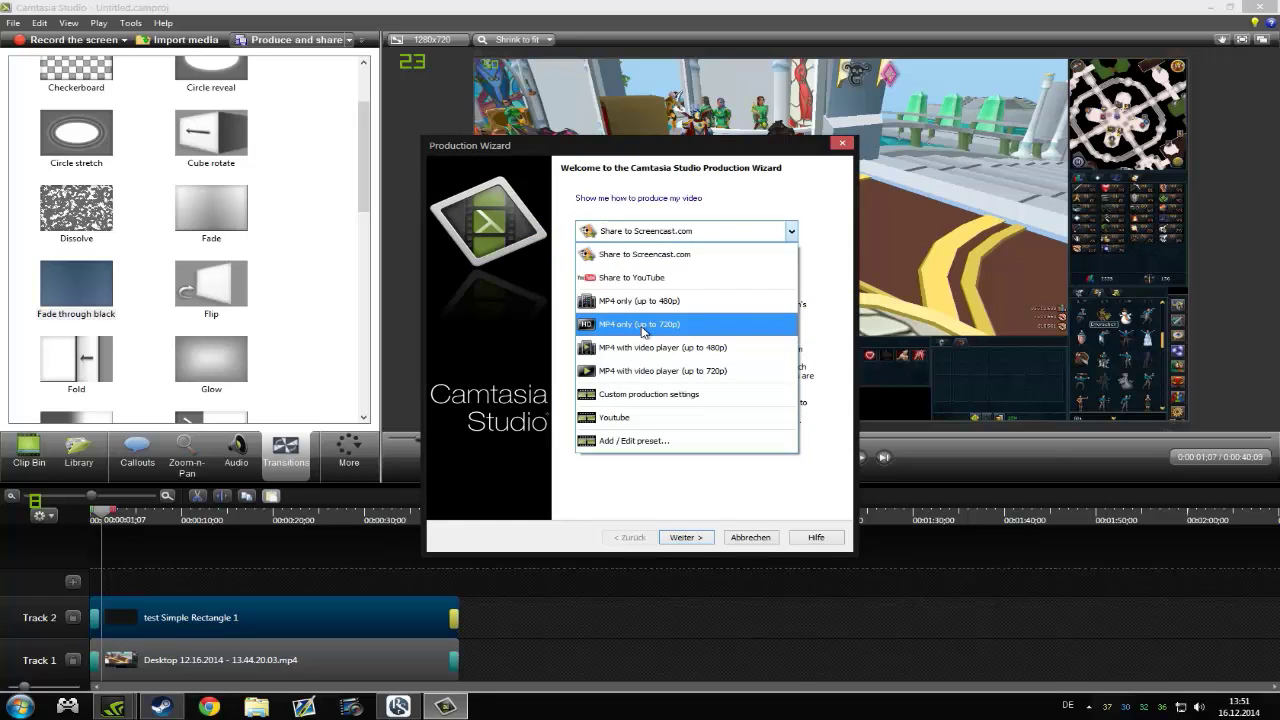
pyautogui.click(624, 327)
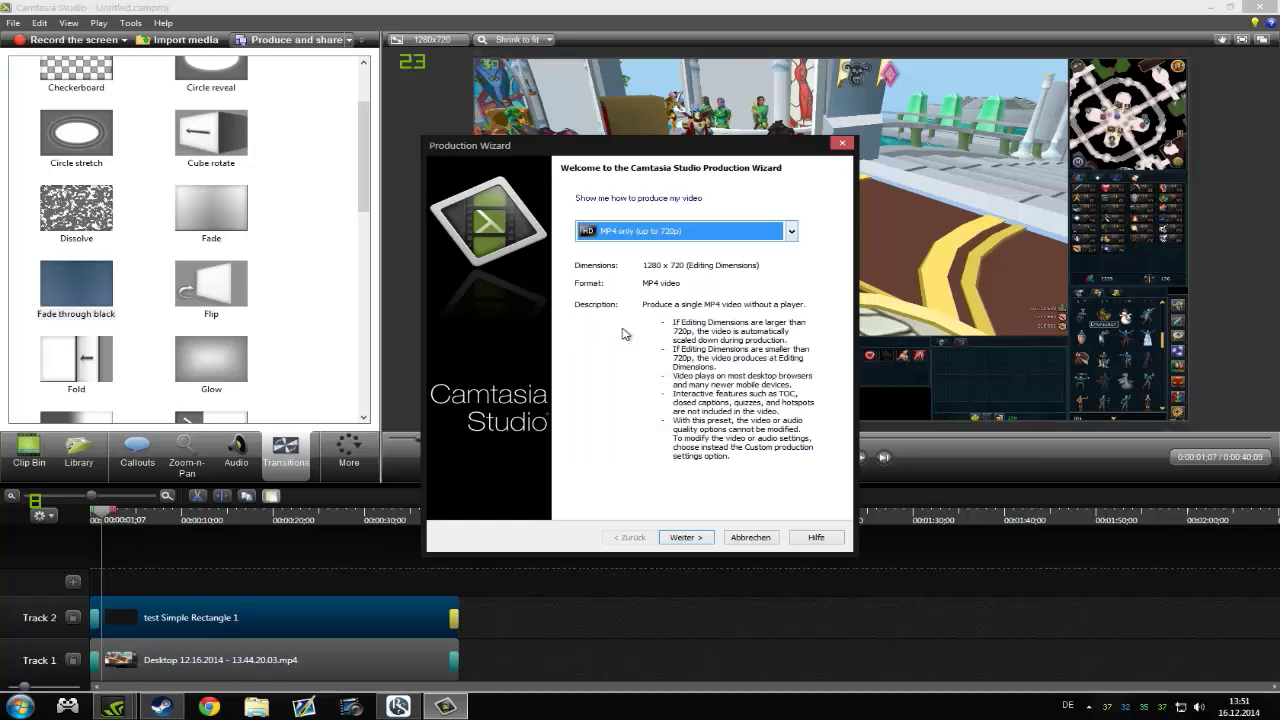
pyautogui.click(686, 540)
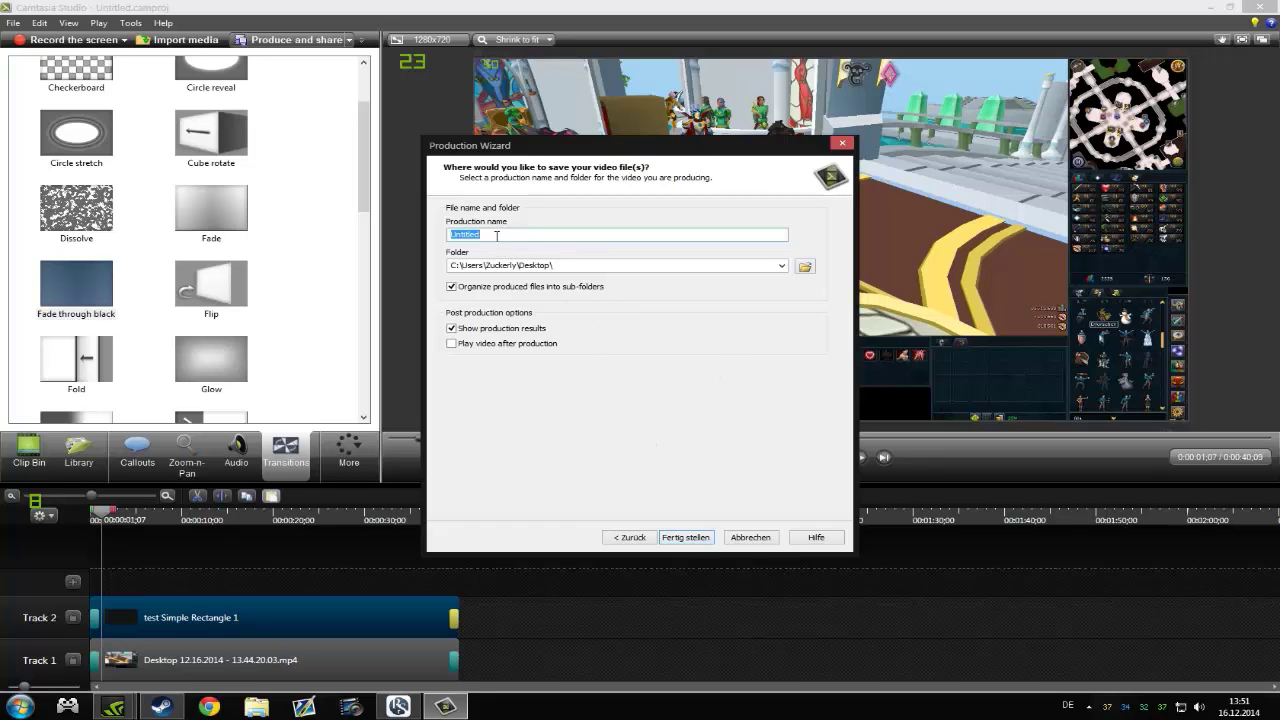
# Step: Render the video under the production name sgdfdfhsrterv and move its output folder to an empty area of the desktop
pyautogui.write('sgdfdfhsrterv')
pyautogui.click(684, 538)
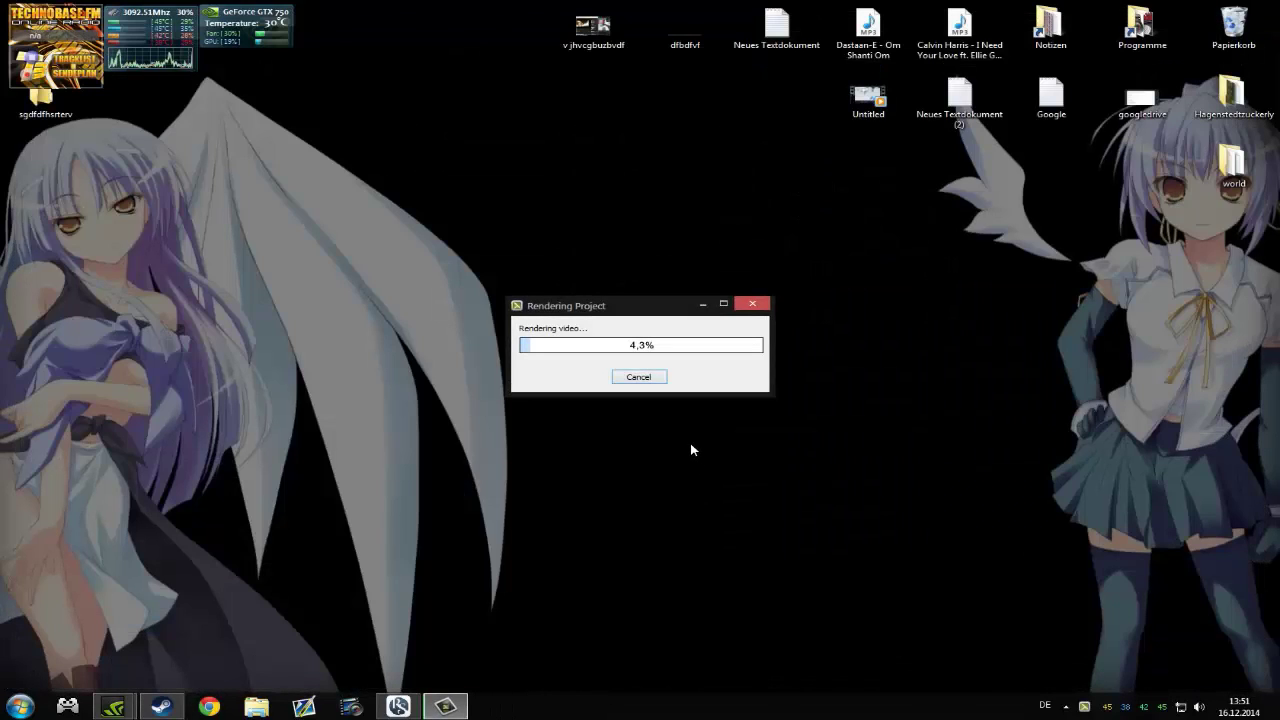
pyautogui.click(45, 105)
pyautogui.moveTo(45, 105); pyautogui.dragTo(320, 376)
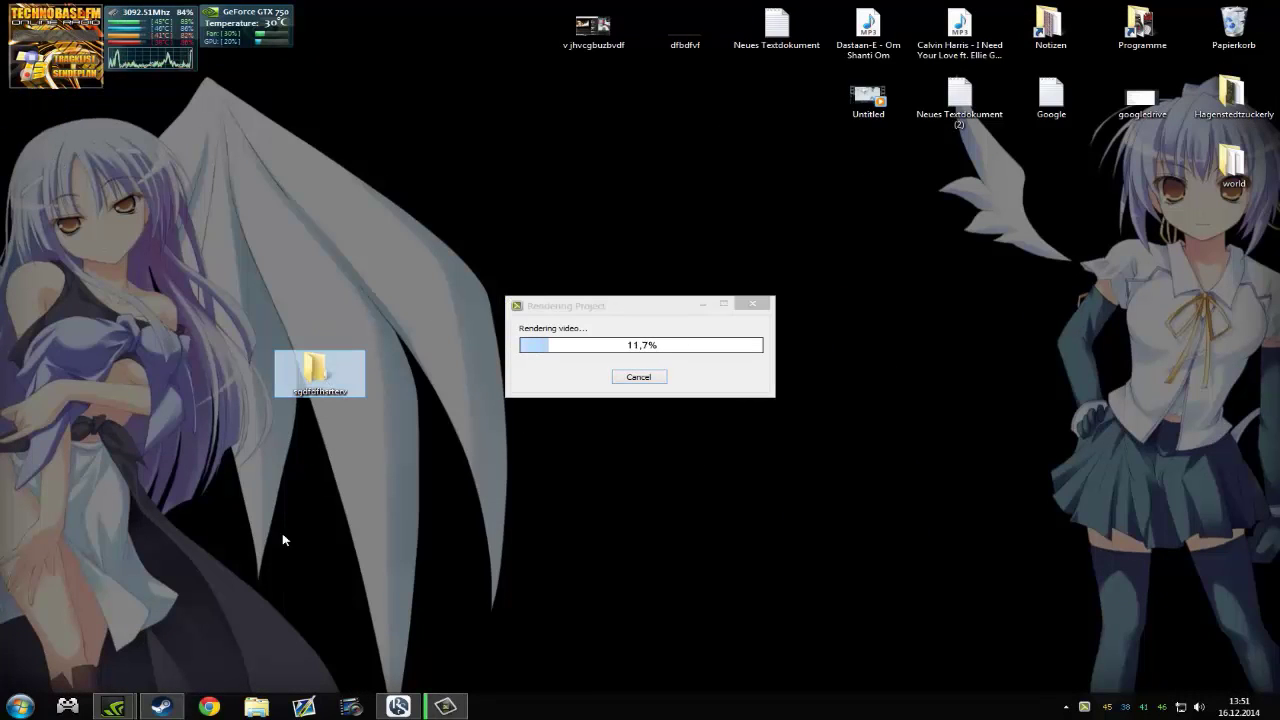
pyautogui.click(556, 384)
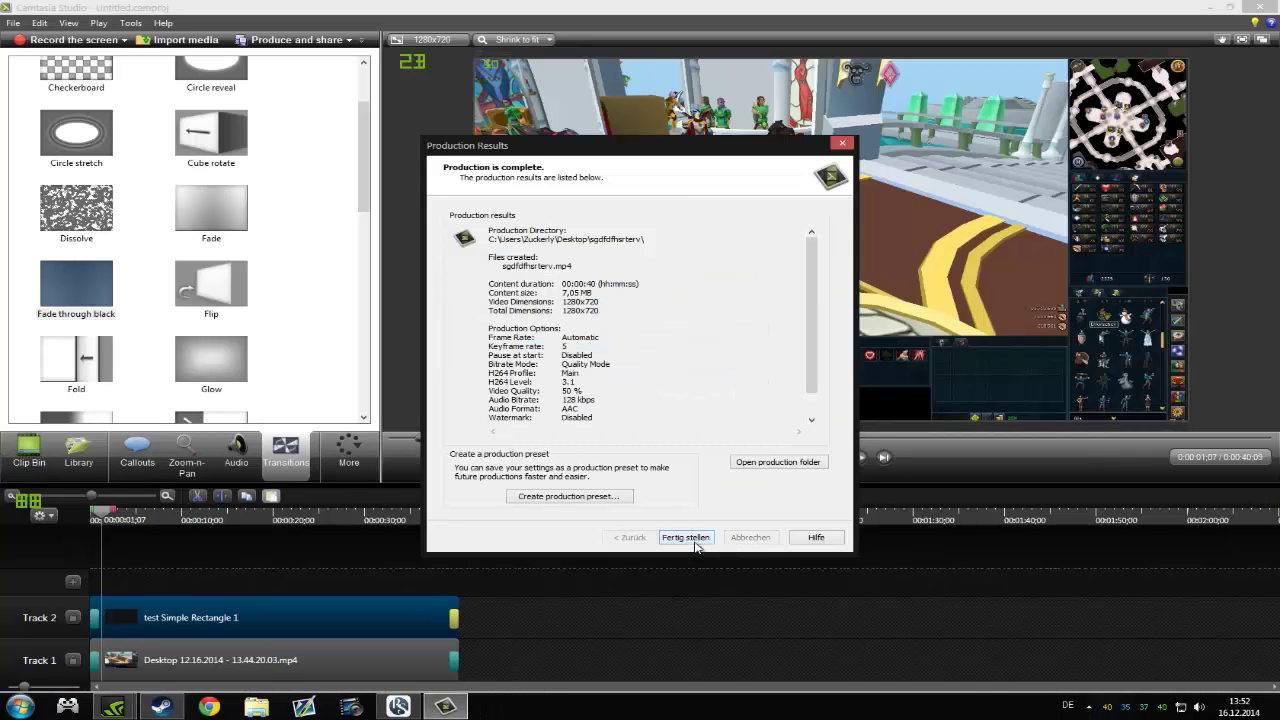
# Step: Finish the production, minimize the editor and move the produced video out of the sgdfdfhsrterv folder onto the desktop
pyautogui.click(686, 538)
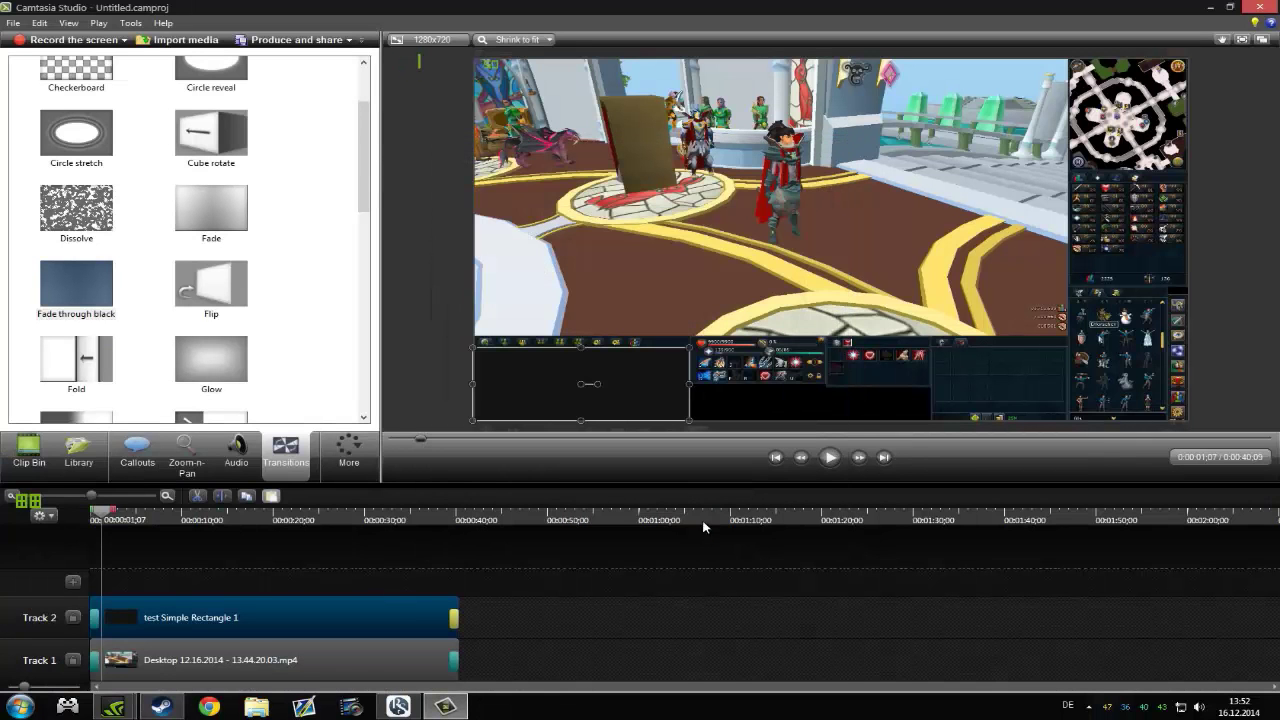
pyautogui.click(1206, 10)
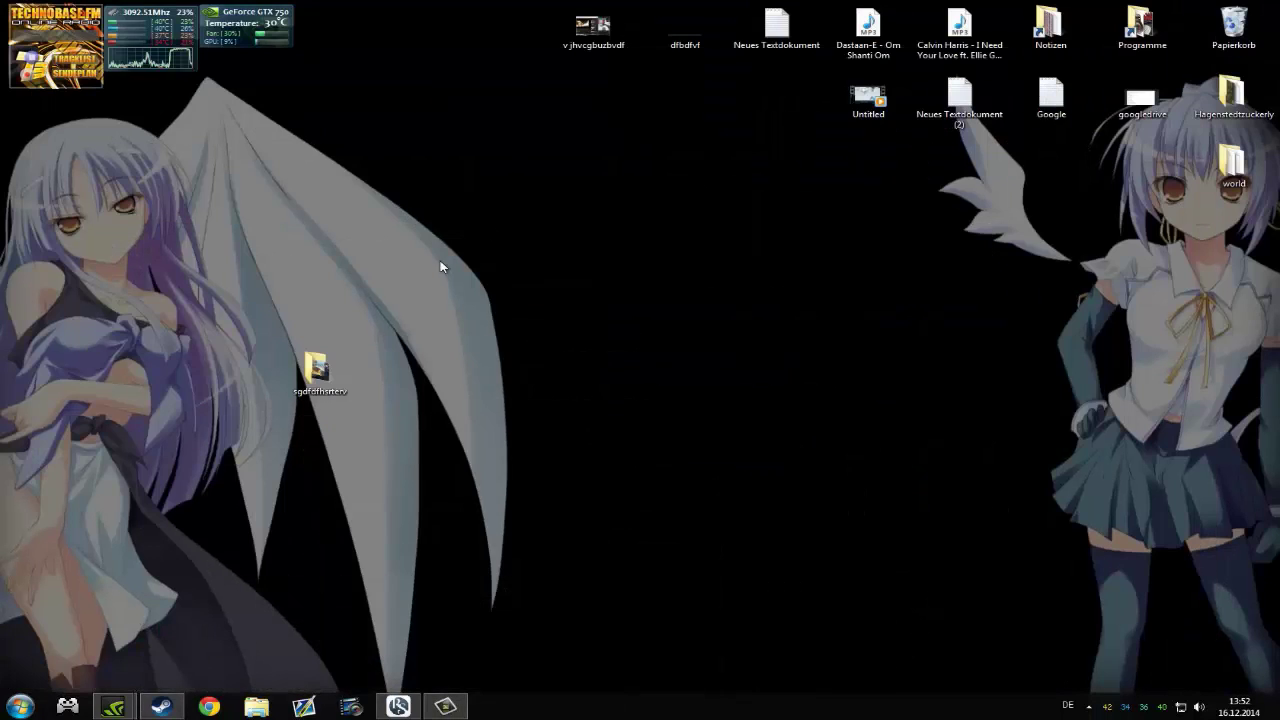
pyautogui.doubleClick(320, 376)
pyautogui.moveTo(833, 218); pyautogui.dragTo(600, 256)
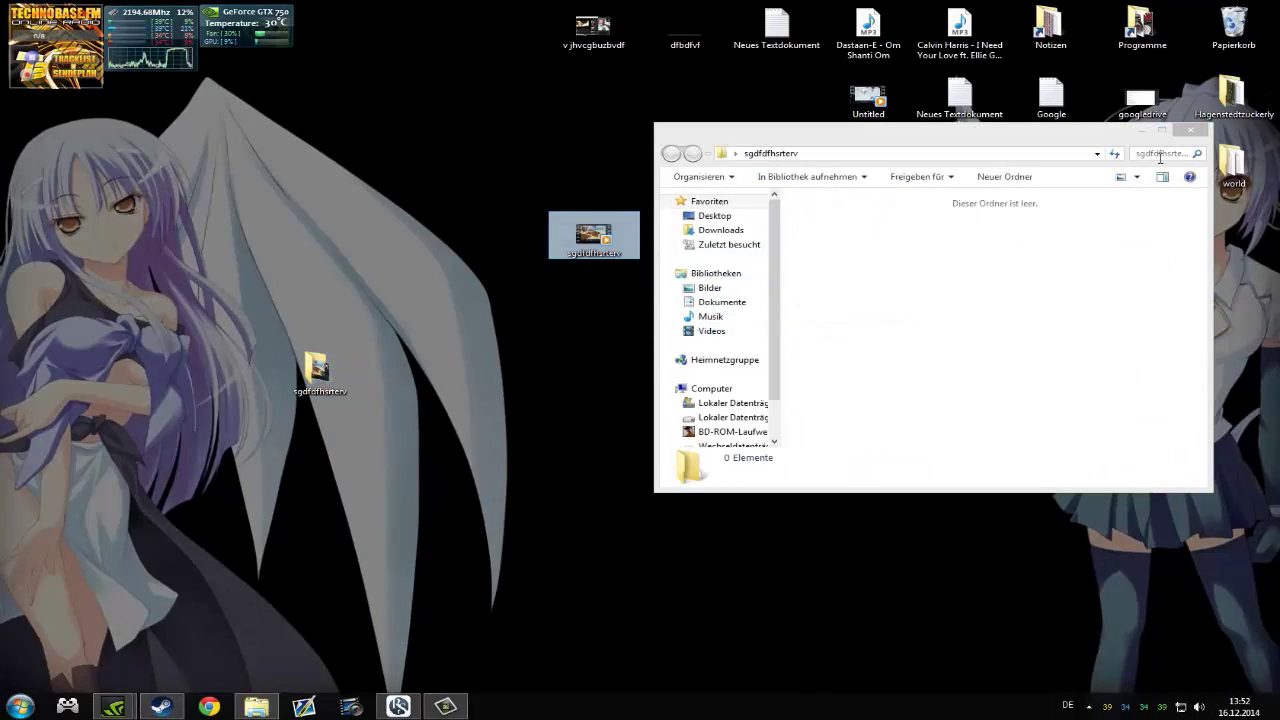
pyautogui.click(1196, 134)
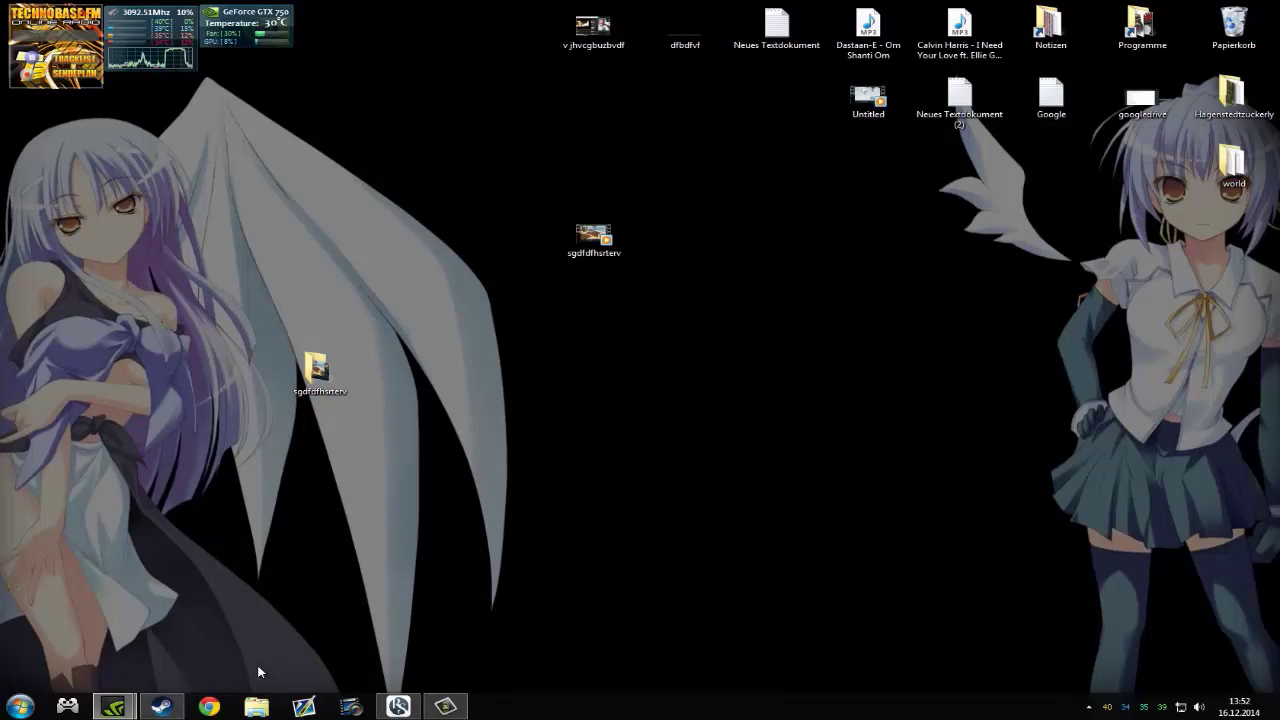
# Step: Switch to Google Chrome and open YouTube's upload page
pyautogui.rightClick(212, 705)
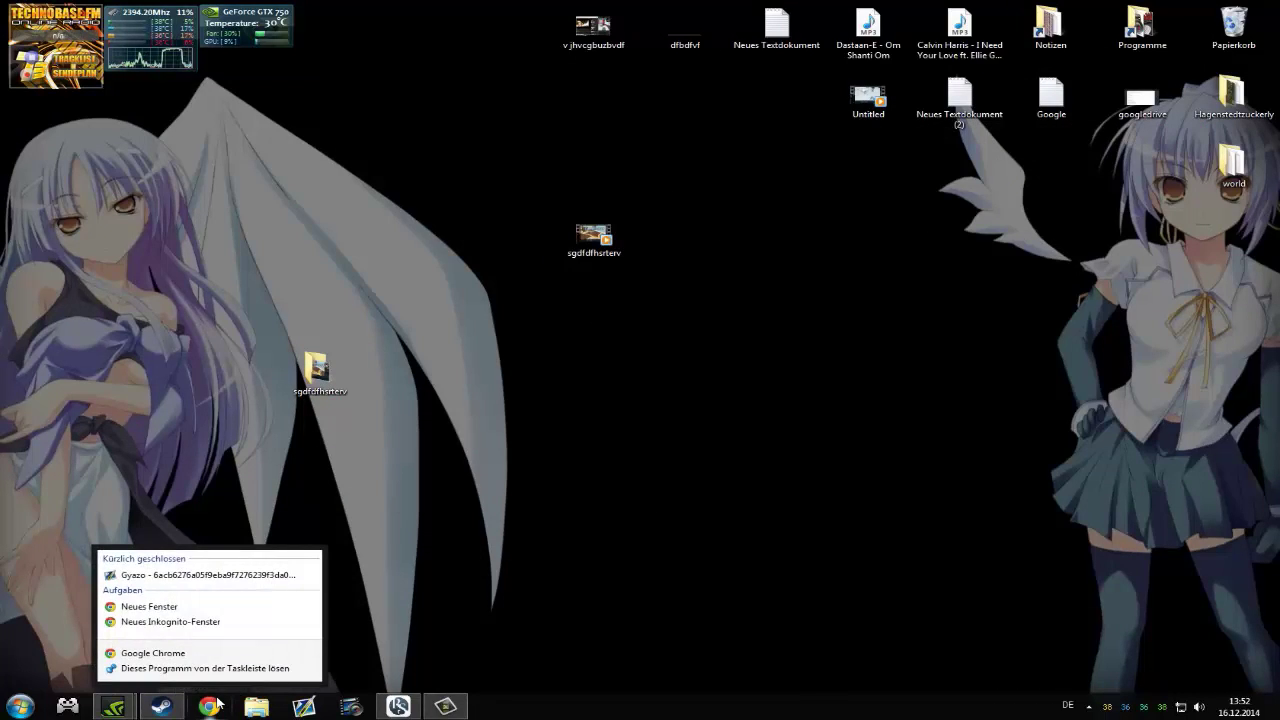
pyautogui.click(526, 620)
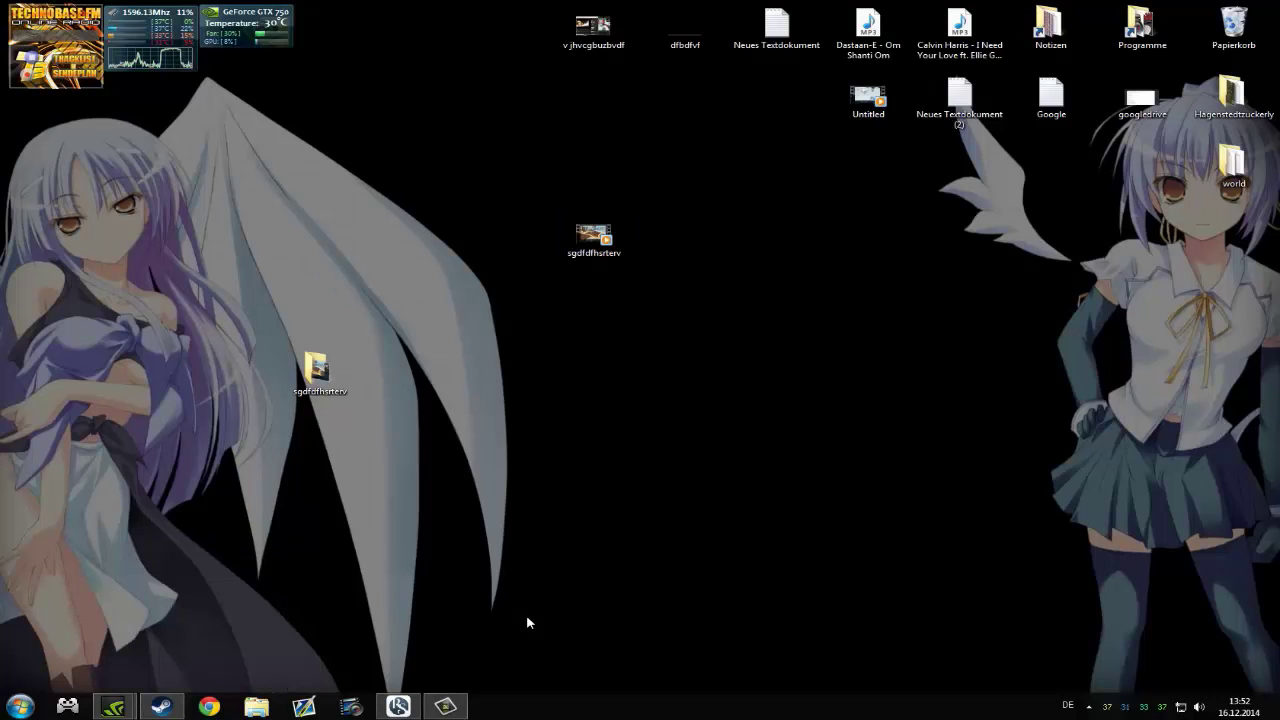
pyautogui.click(209, 707)
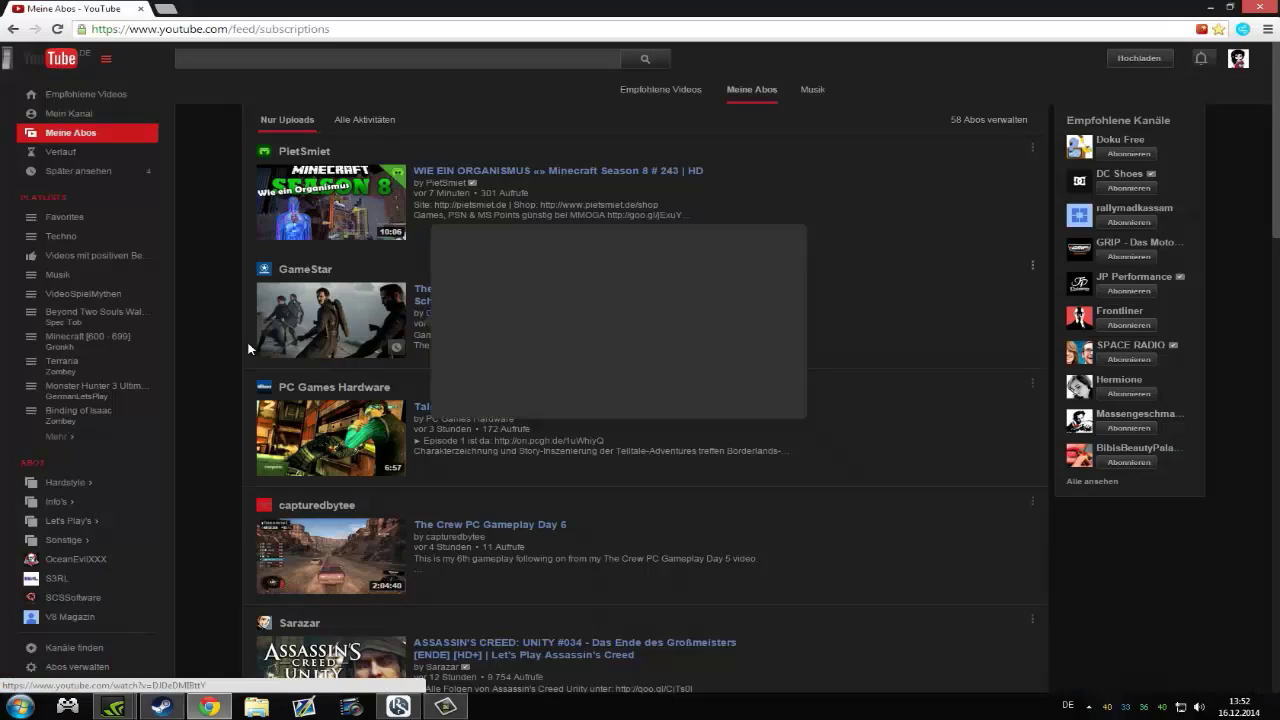
pyautogui.click(1141, 61)
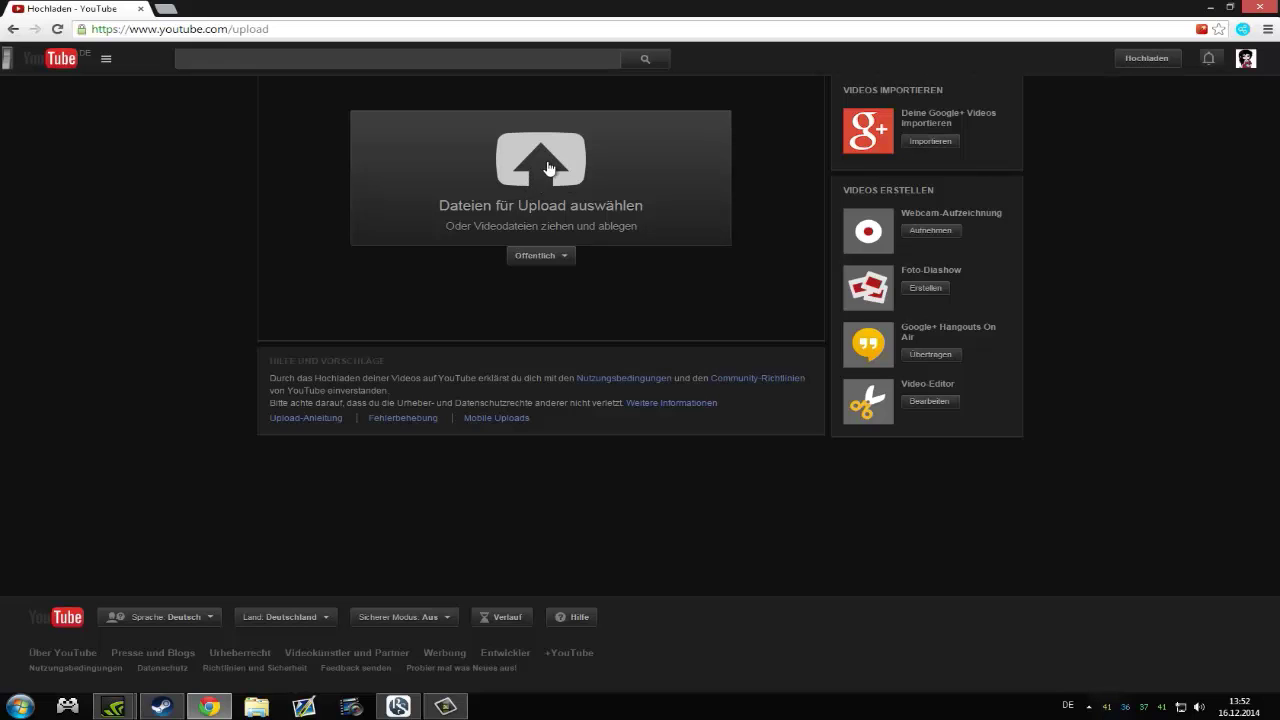
# Step: Locate the sgdfdfhsrterv video on the desktop through the upload file selection, and cancel without choosing it
pyautogui.click(553, 173)
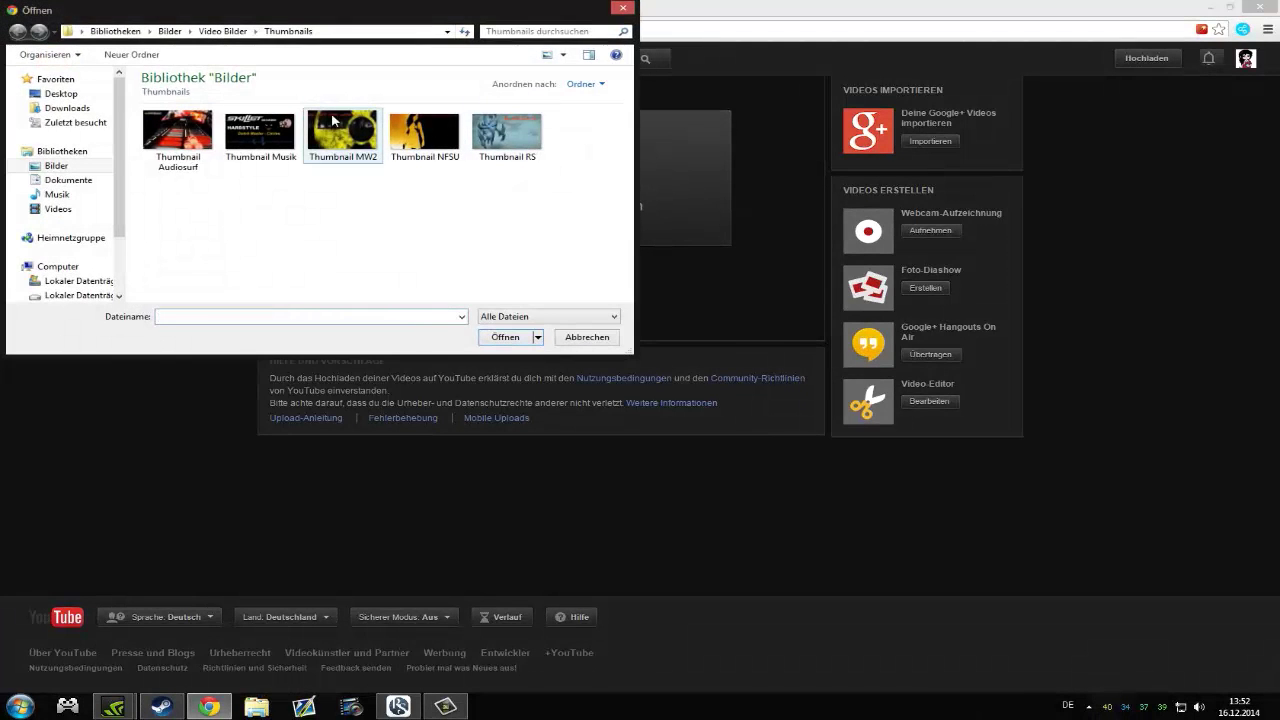
pyautogui.click(60, 94)
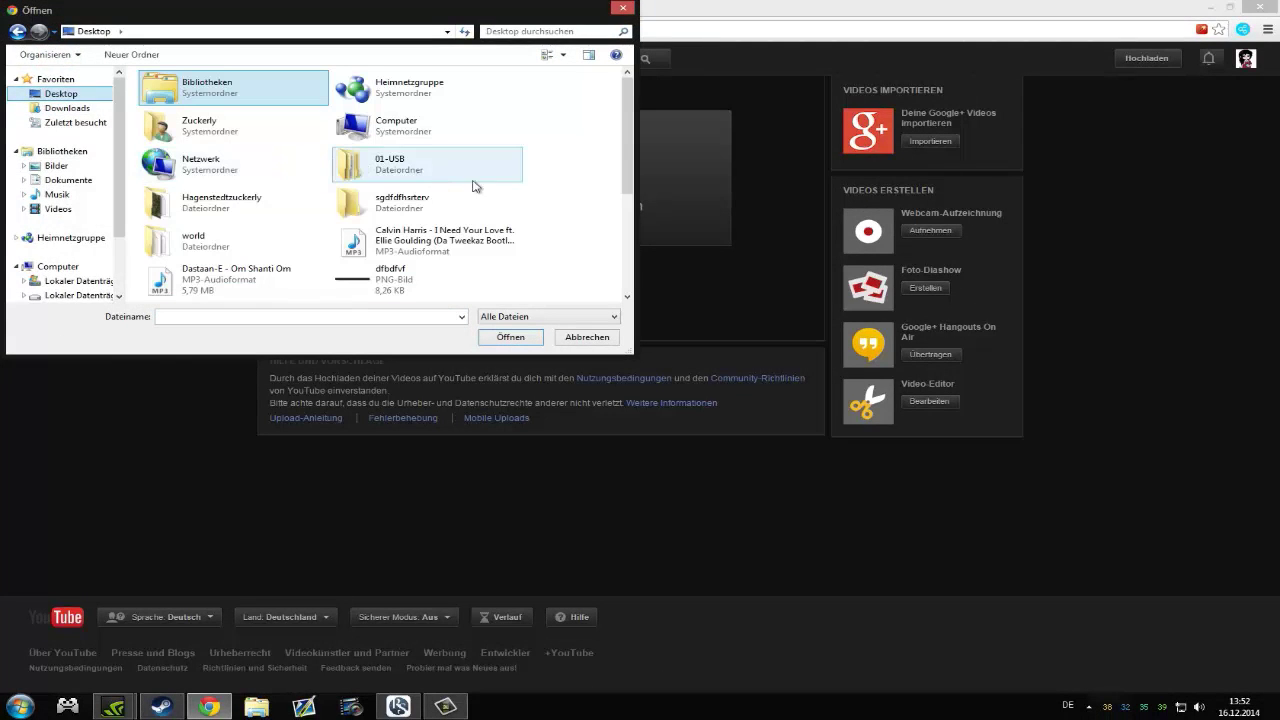
pyautogui.moveTo(626, 130); pyautogui.dragTo(637, 225)
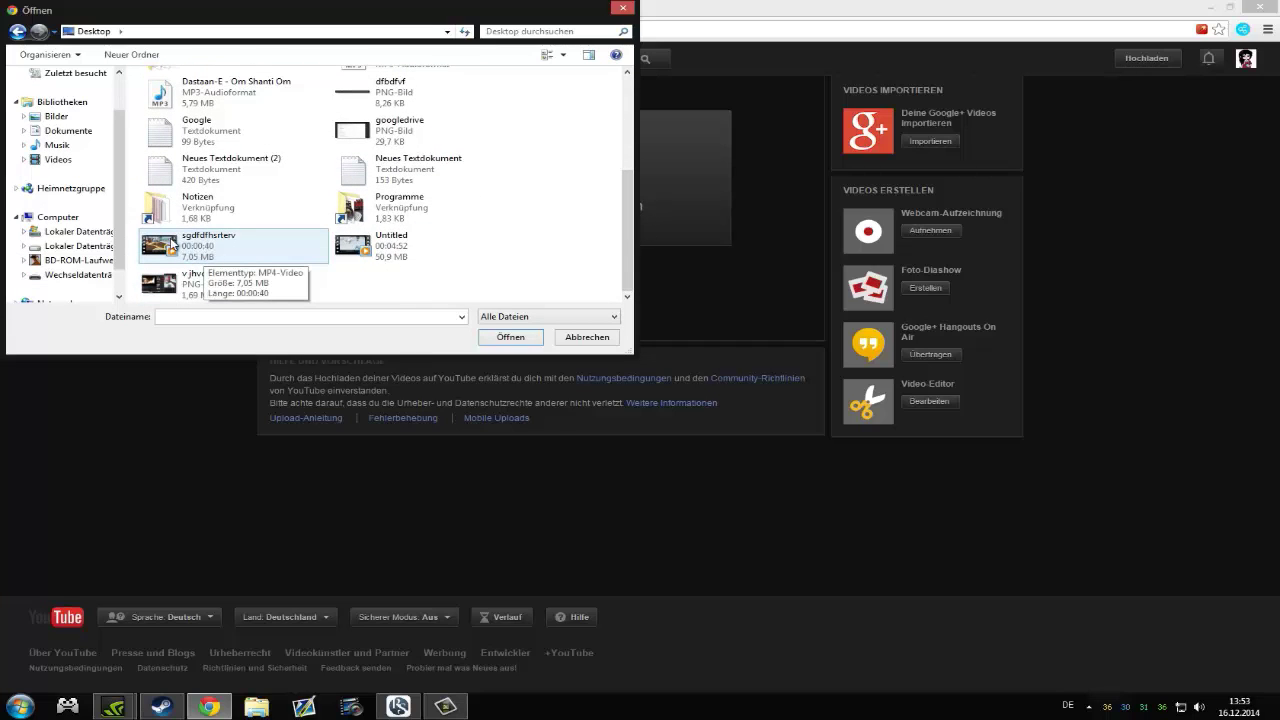
pyautogui.click(594, 339)
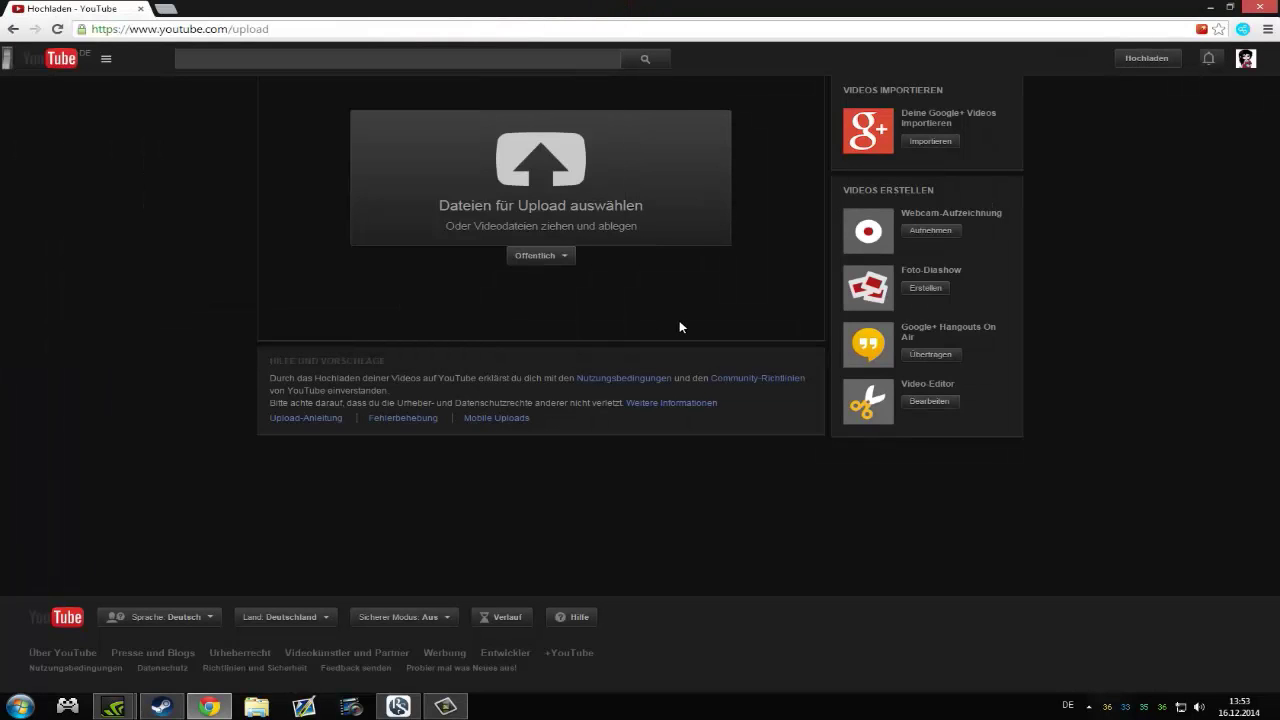